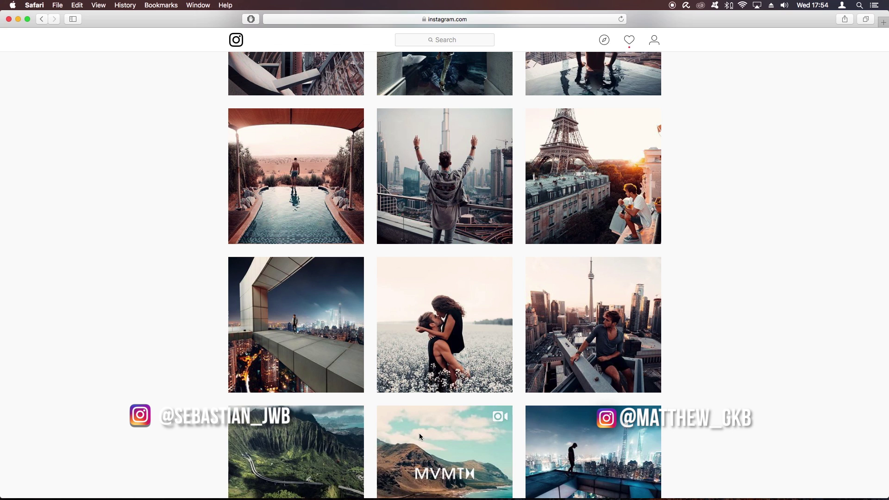
# Examine the colours and tones of several travel photos in the Instagram feed, including the Malibu hammock and Houston glass pool posts.
pyautogui.scroll(-10, 418, 436)
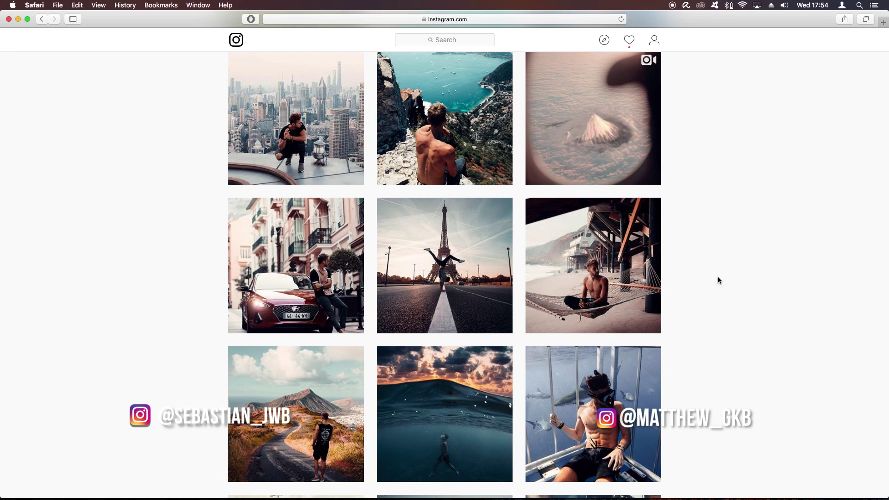
pyautogui.click(581, 312)
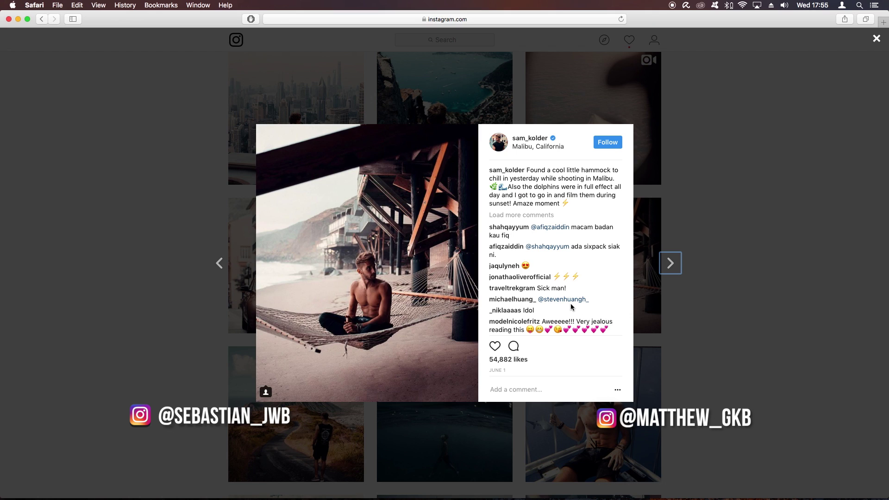
pyautogui.click(785, 327)
pyautogui.scroll(-5, 784, 327)
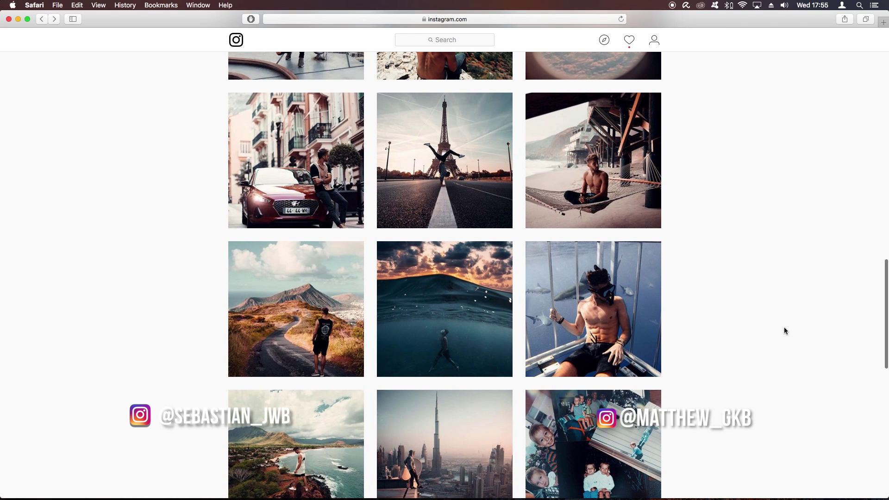
pyautogui.scroll(-3, 784, 331)
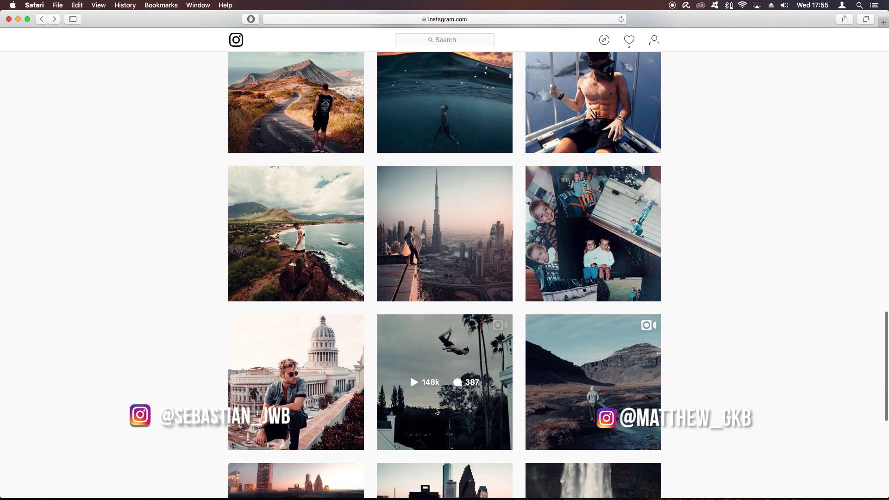
pyautogui.click(435, 411)
pyautogui.click(802, 331)
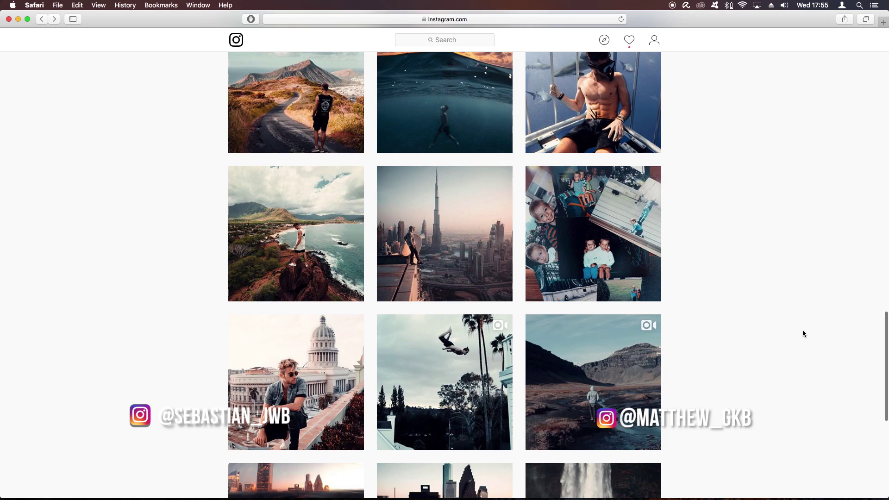
pyautogui.scroll(-7, 801, 332)
pyautogui.click(481, 242)
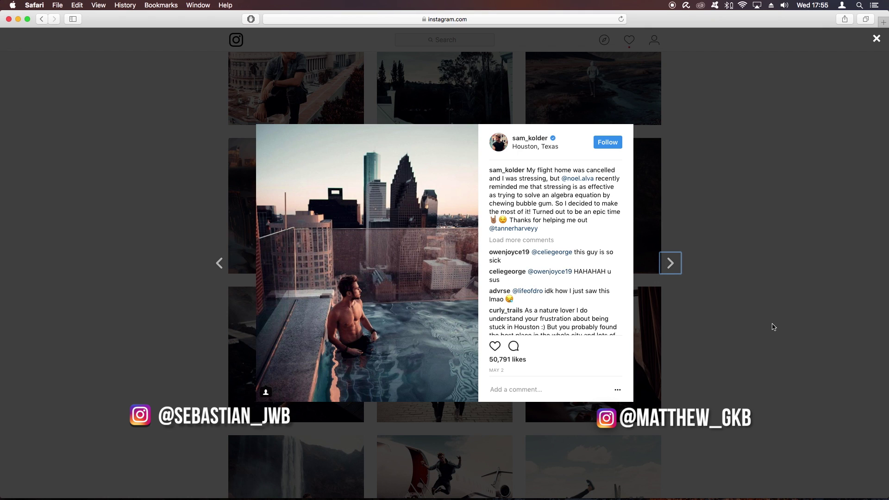
pyautogui.click(772, 325)
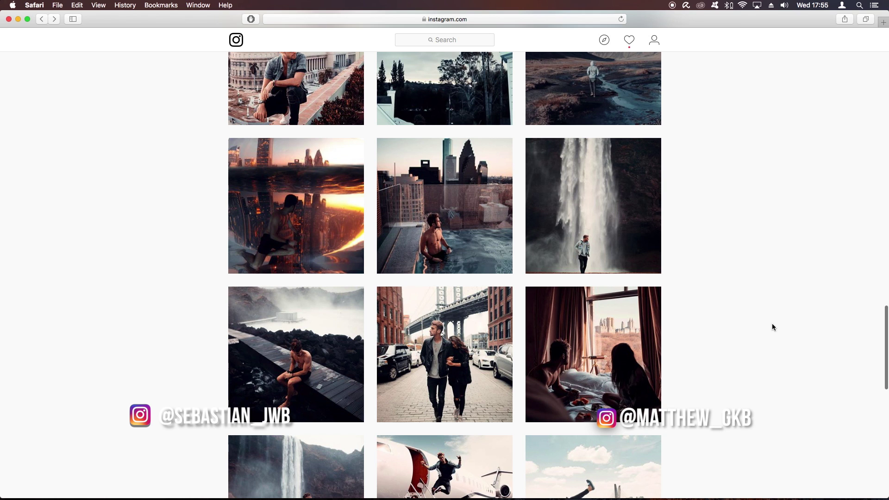
pyautogui.click(324, 225)
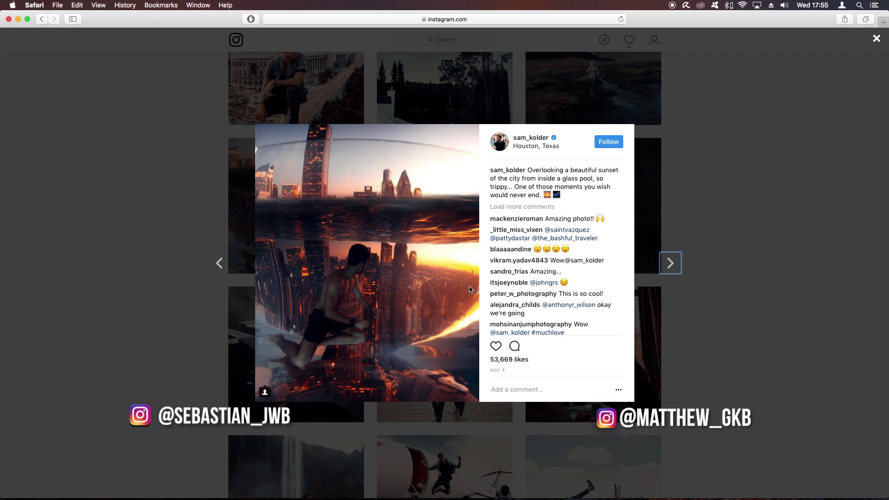
pyautogui.click(667, 387)
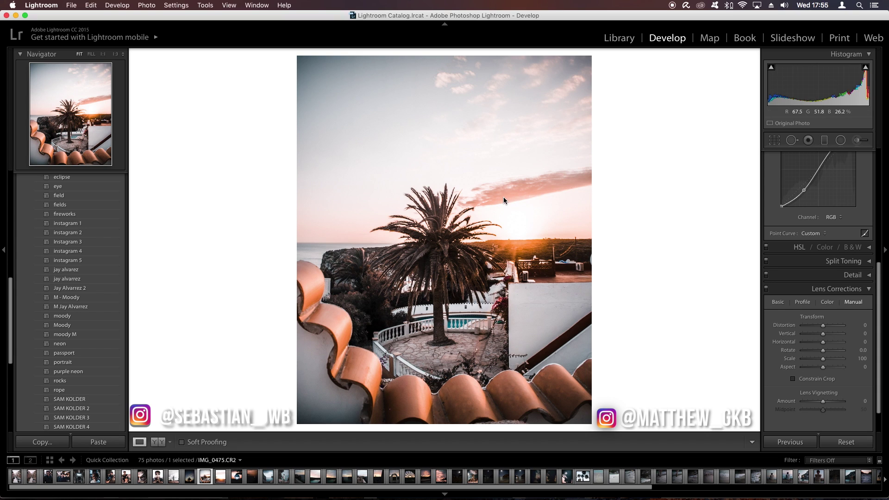
# Compare the palm tree photo's before and after versions in Lightroom with the Al Maha pool post on Instagram in Safari.
pyautogui.press('\\')
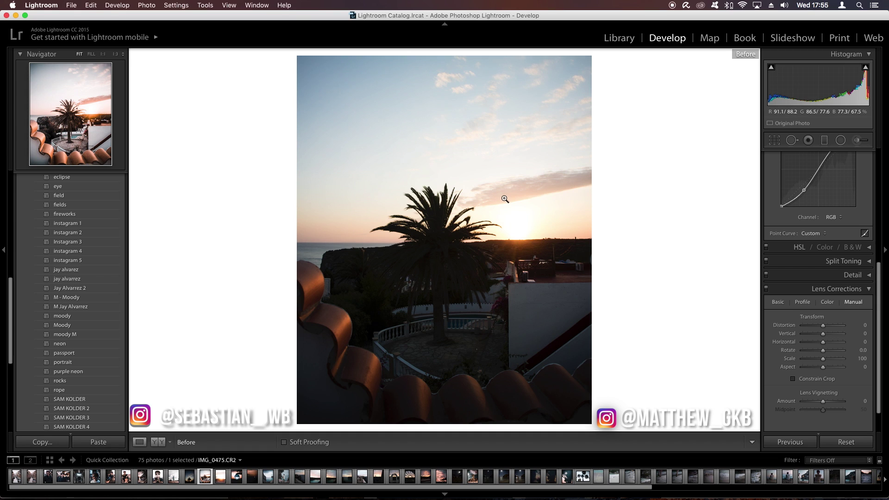
pyautogui.press('\\')
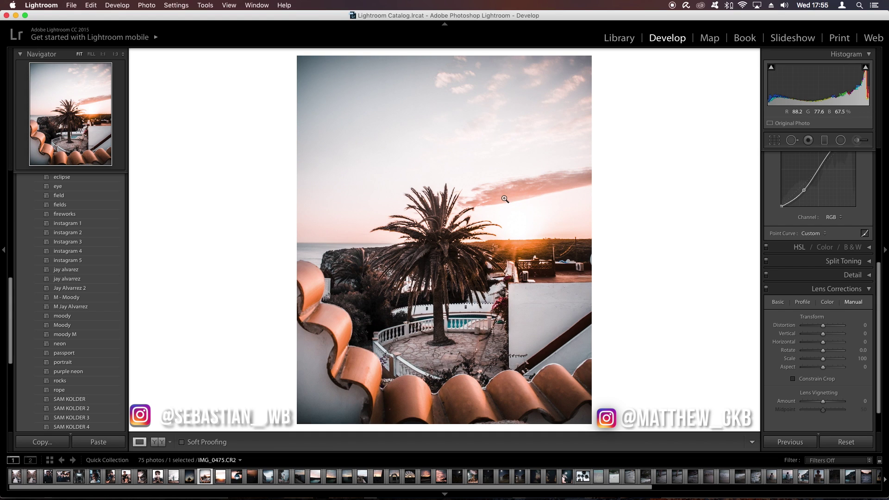
pyautogui.press('super+Tab')
pyautogui.scroll(3, 769, 240)
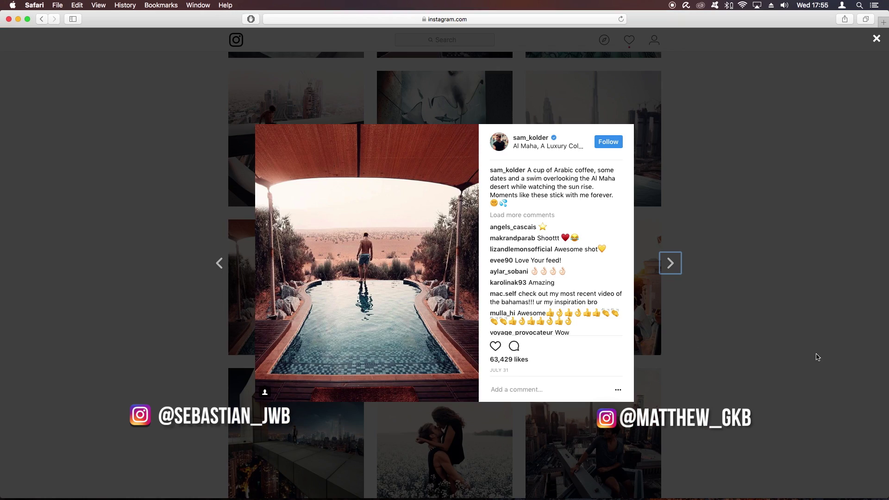
pyautogui.press('super+Tab')
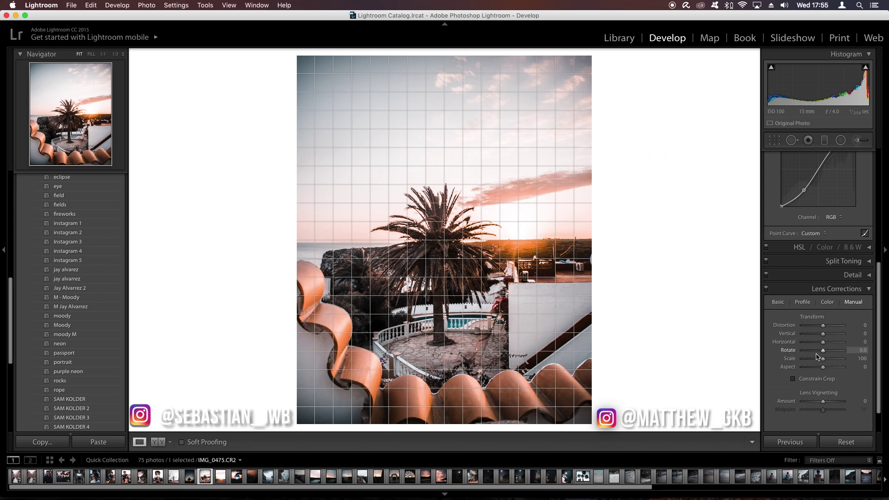
pyautogui.press('super+Tab')
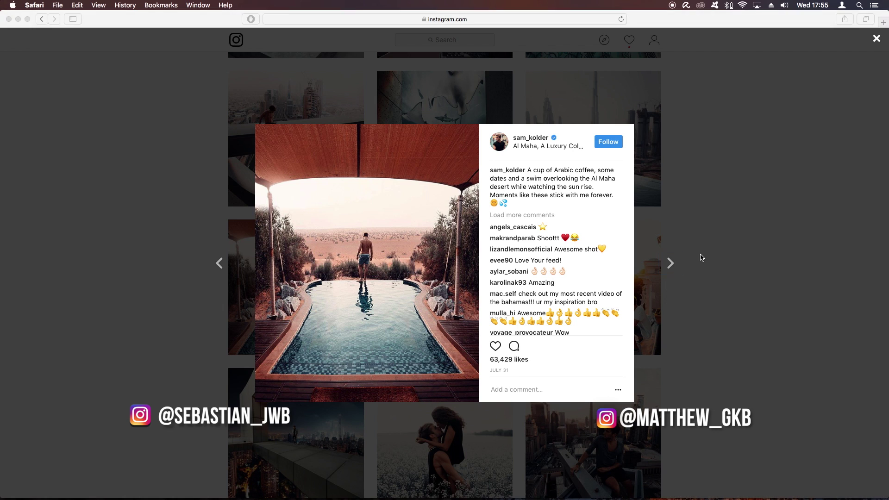
# In Lightroom, crop the unedited palm tree photo to the 4 x 5 / 8 x 10 aspect, cutting off the upper sky.
pyautogui.press('super+Tab')
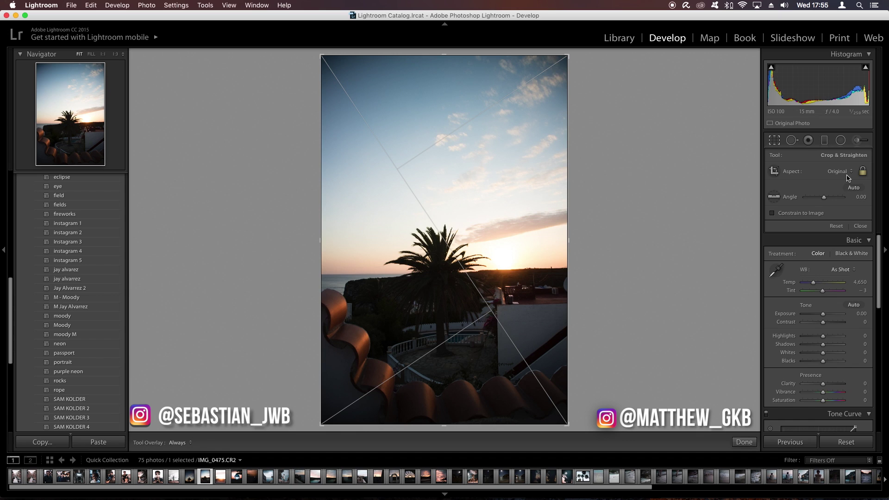
pyautogui.click(826, 169)
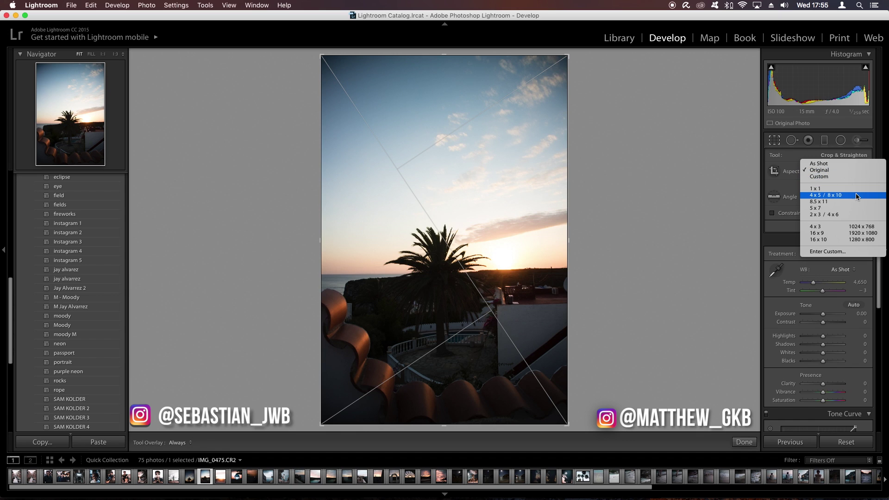
pyautogui.click(831, 197)
pyautogui.moveTo(516, 182); pyautogui.dragTo(517, 133)
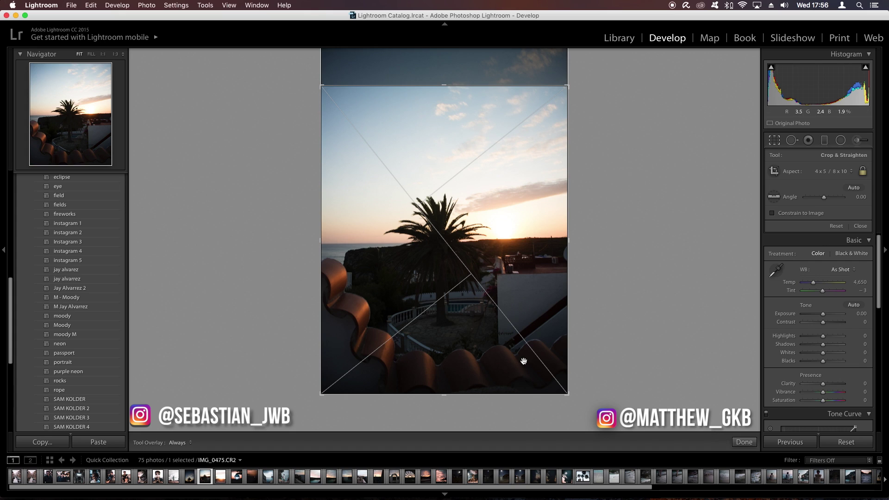
pyautogui.click(744, 443)
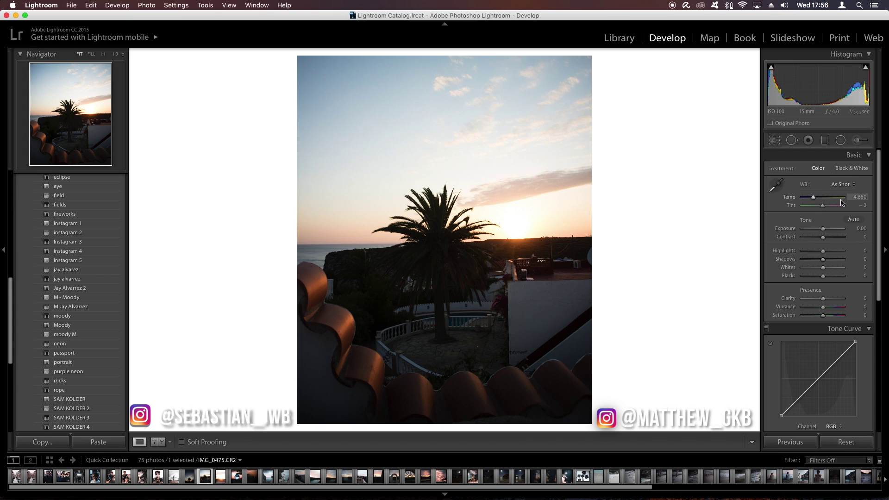
# Adjust the photo's white balance with a temperature of 5,200 and a tint of +2.
pyautogui.moveTo(814, 199); pyautogui.dragTo(814, 199)
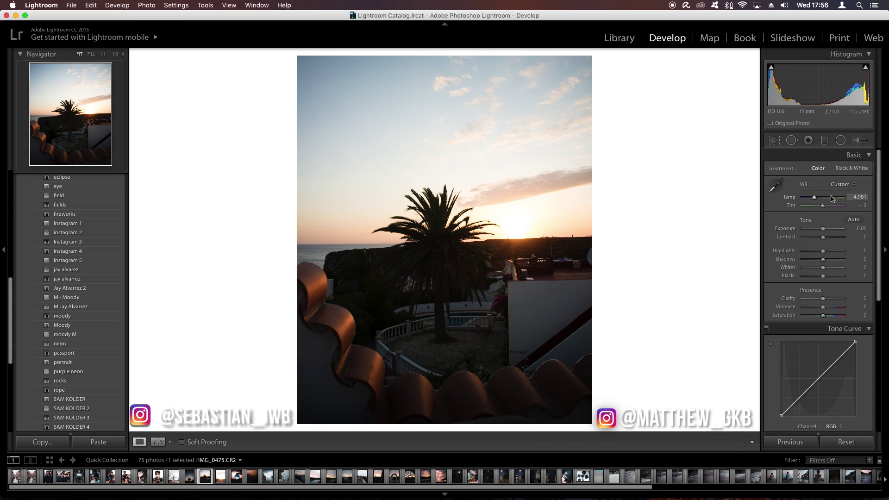
pyautogui.click(857, 197)
pyautogui.write('5,2')
pyautogui.write('00')
pyautogui.press('Return')
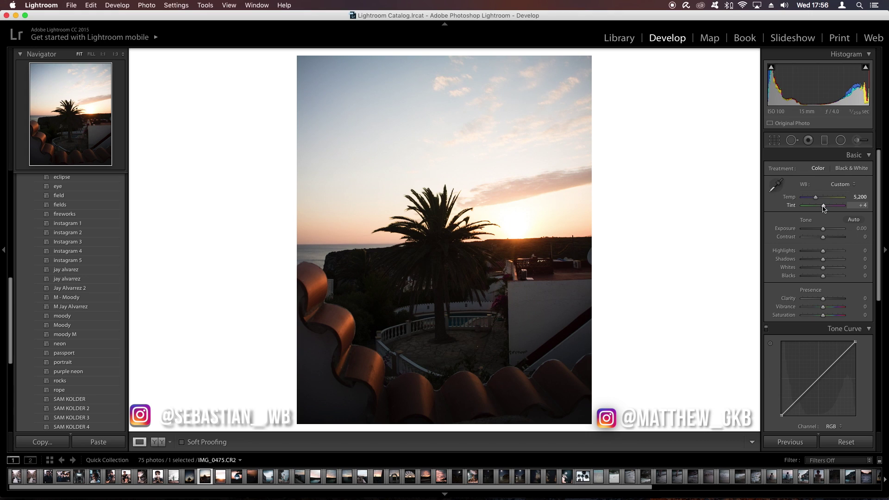
pyautogui.moveTo(824, 209); pyautogui.dragTo(822, 208)
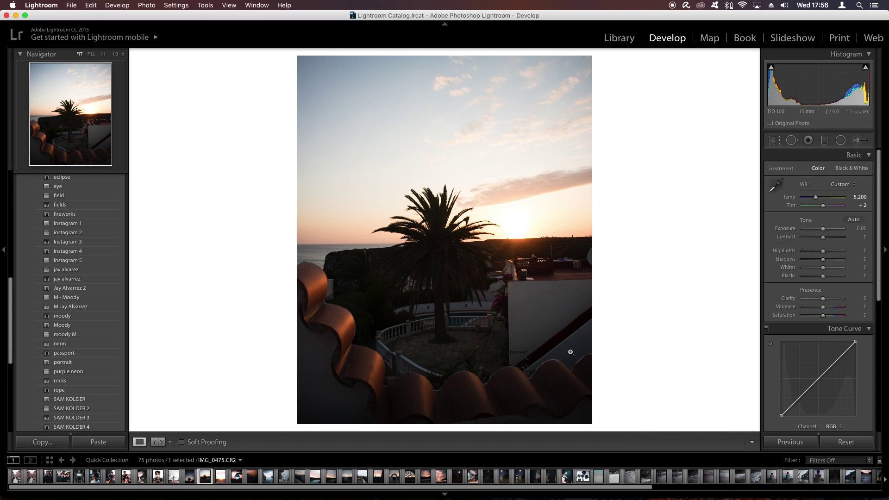
# Check the Al Maha pool reference in Safari, and set the photo's exposure to +0.30 and contrast to +20 in Lightroom.
pyautogui.press('super+Tab')
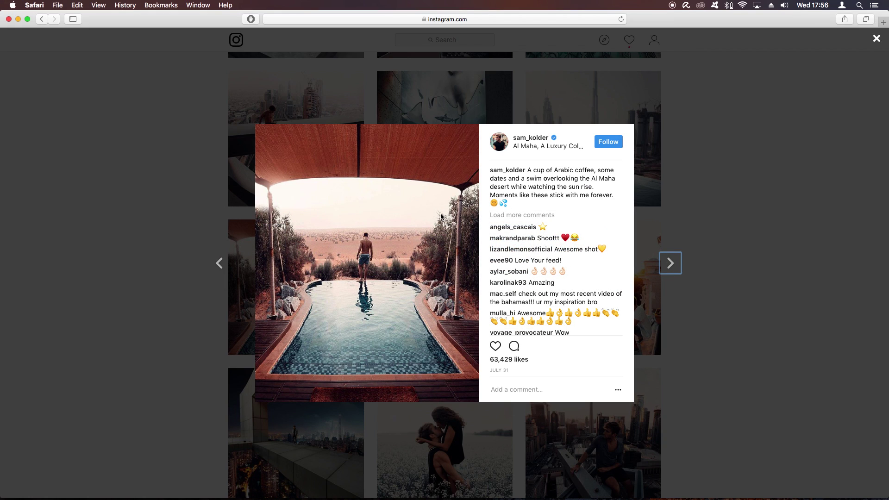
pyautogui.press('super+Tab')
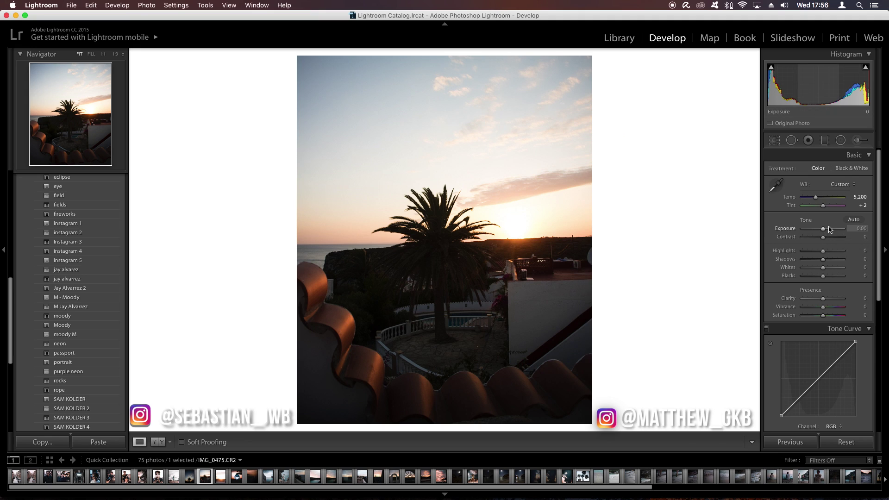
pyautogui.click(860, 228)
pyautogui.write('0.3')
pyautogui.press('Return')
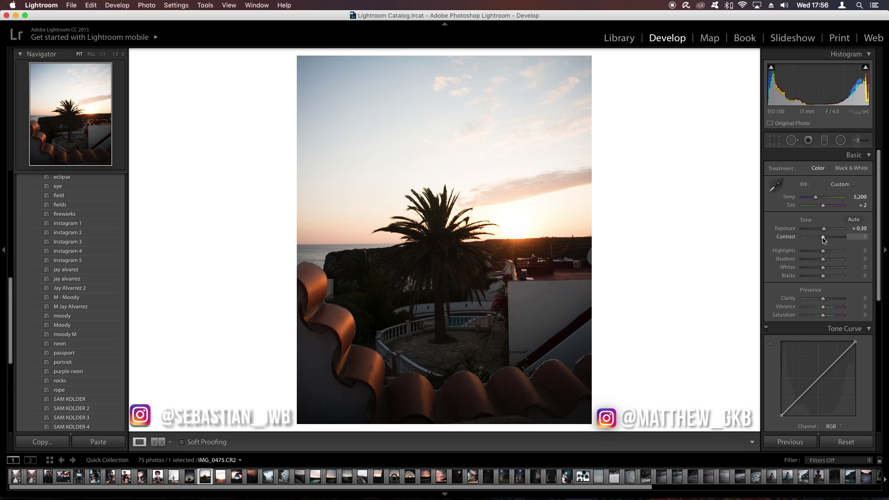
pyautogui.moveTo(823, 239); pyautogui.dragTo(828, 240)
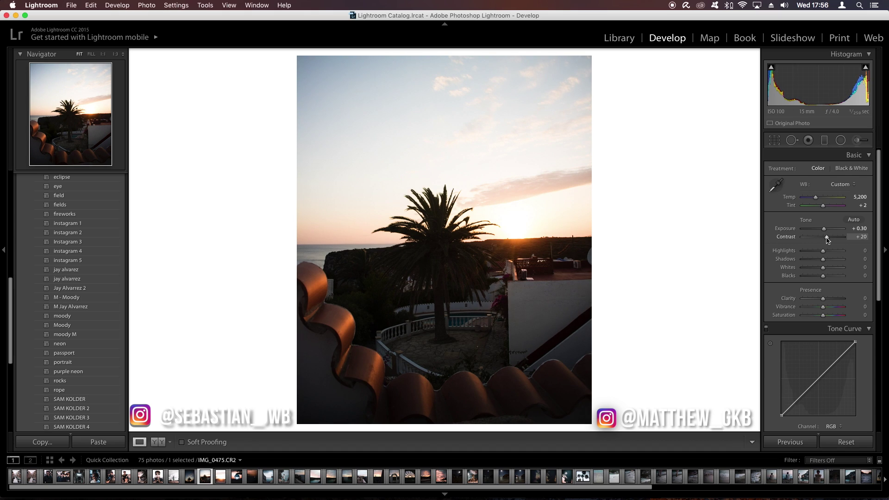
# Balance the photo's tonal range with highlights at −74, shadows at +60, whites at +30 and blacks at −28.
pyautogui.moveTo(823, 250); pyautogui.dragTo(809, 253)
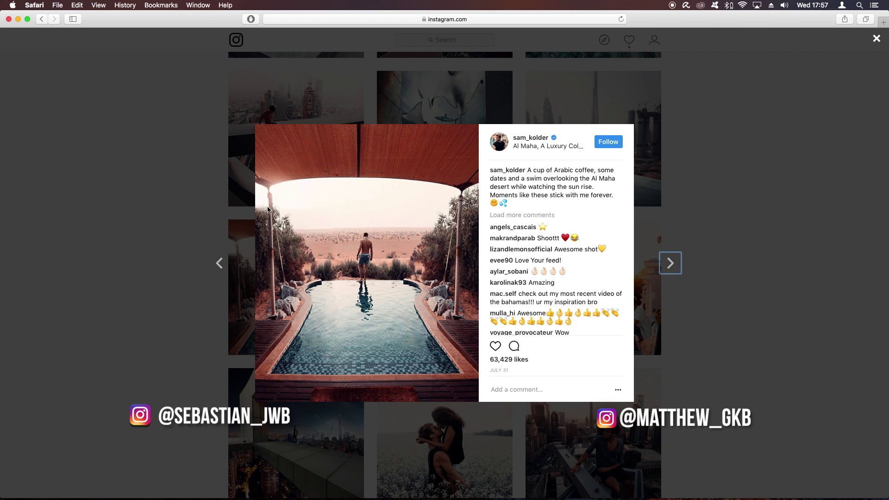
pyautogui.press('super+Tab')
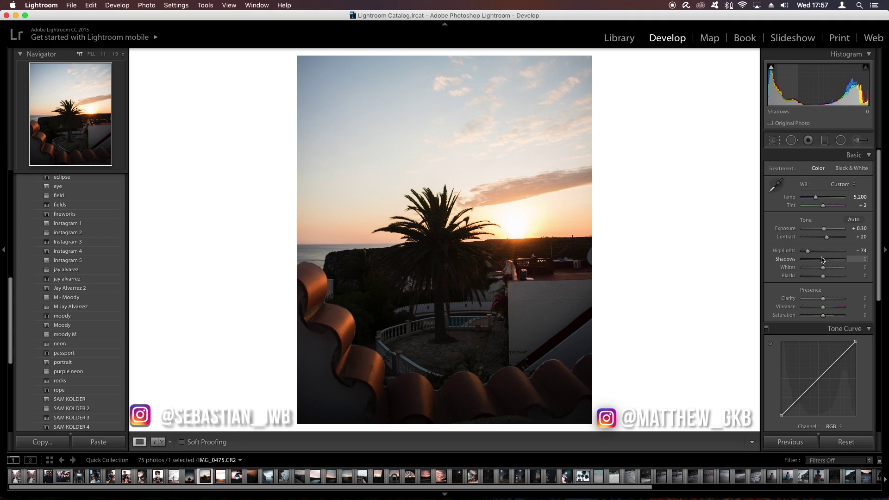
pyautogui.moveTo(822, 259); pyautogui.dragTo(834, 261)
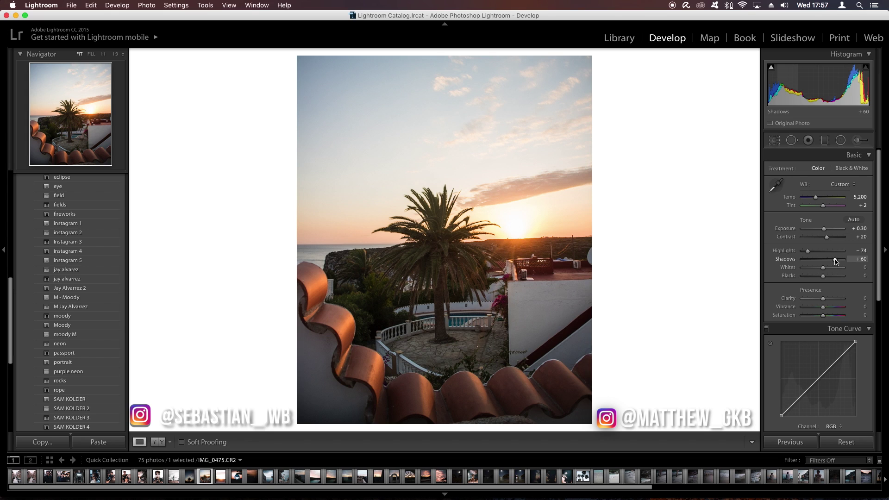
pyautogui.moveTo(836, 262)
pyautogui.mouseDown()
pyautogui.moveTo(826, 261)
pyautogui.moveTo(835, 262)
pyautogui.mouseUp()
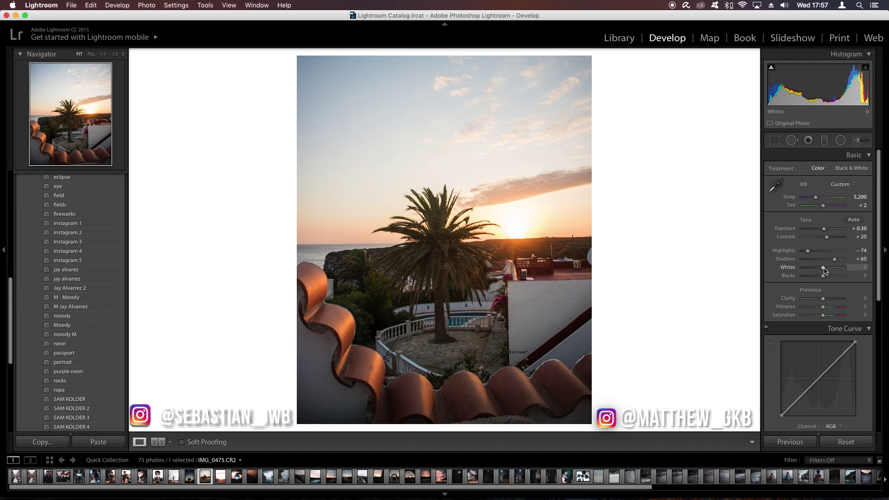
pyautogui.moveTo(824, 269); pyautogui.dragTo(829, 269)
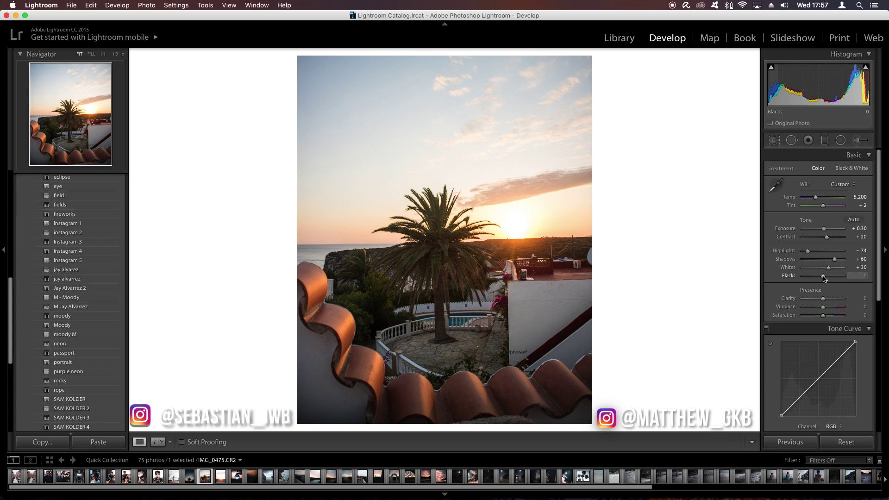
pyautogui.moveTo(823, 277); pyautogui.dragTo(817, 277)
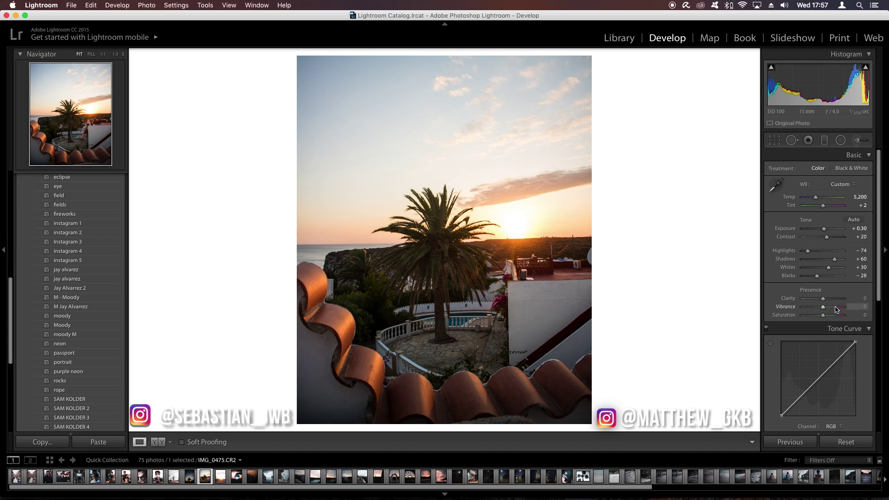
# Set the presence values to saturation −25, vibrance +21 and clarity −19, and switch to the Al Maha pool reference in Safari.
pyautogui.moveTo(823, 315); pyautogui.dragTo(818, 315)
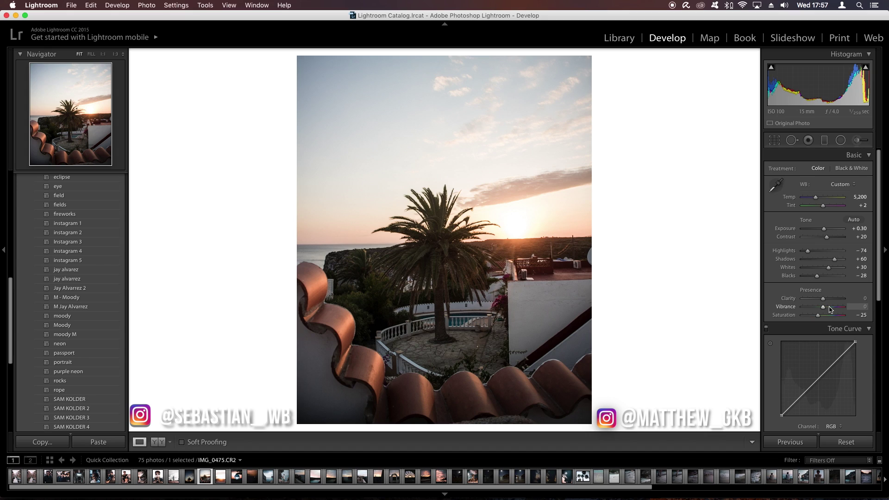
pyautogui.click(829, 307)
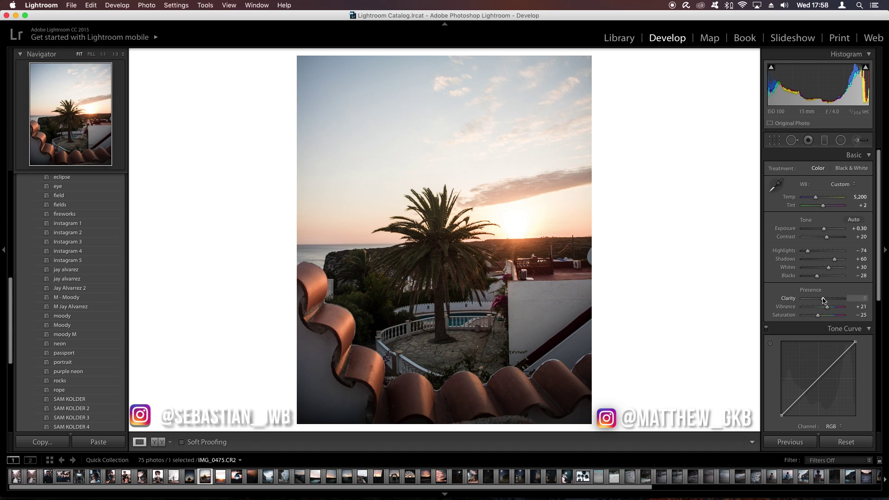
pyautogui.moveTo(824, 301); pyautogui.dragTo(819, 301)
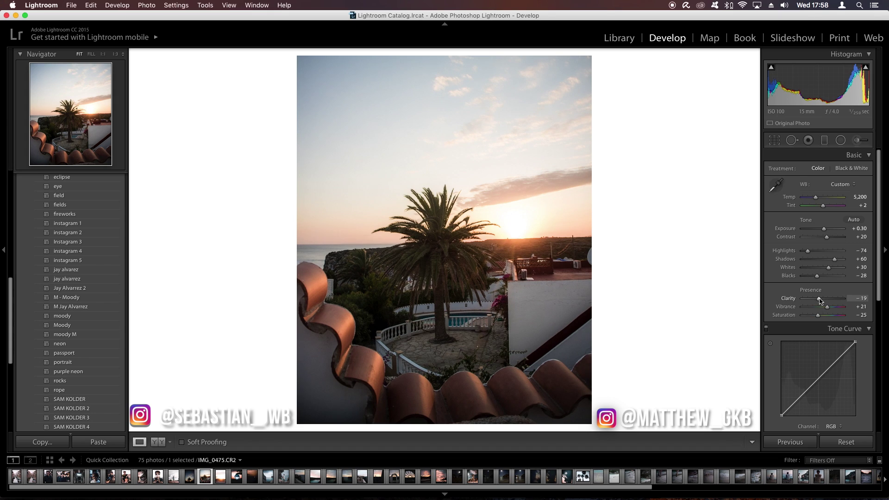
pyautogui.press('super+Tab')
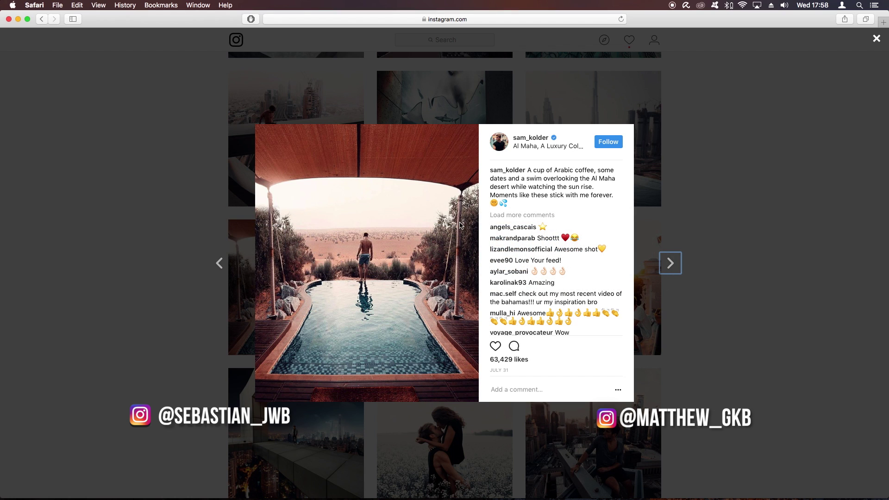
# Examine the flower-field couple and Dubai skyline reference photos in Safari, and return to Lightroom.
pyautogui.click(694, 361)
pyautogui.click(467, 281)
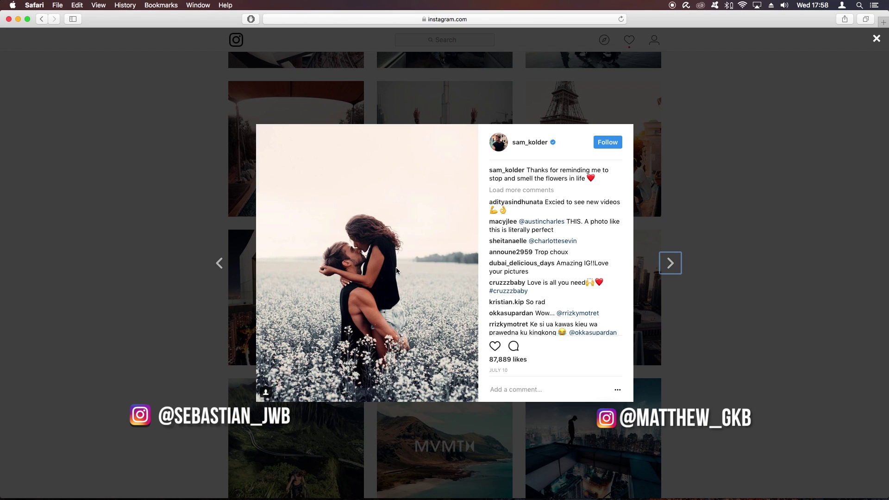
pyautogui.click(726, 419)
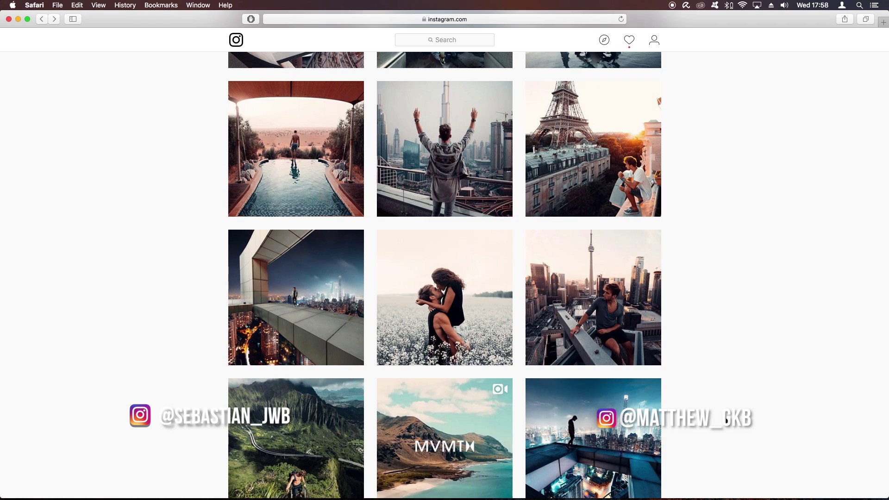
pyautogui.click(442, 208)
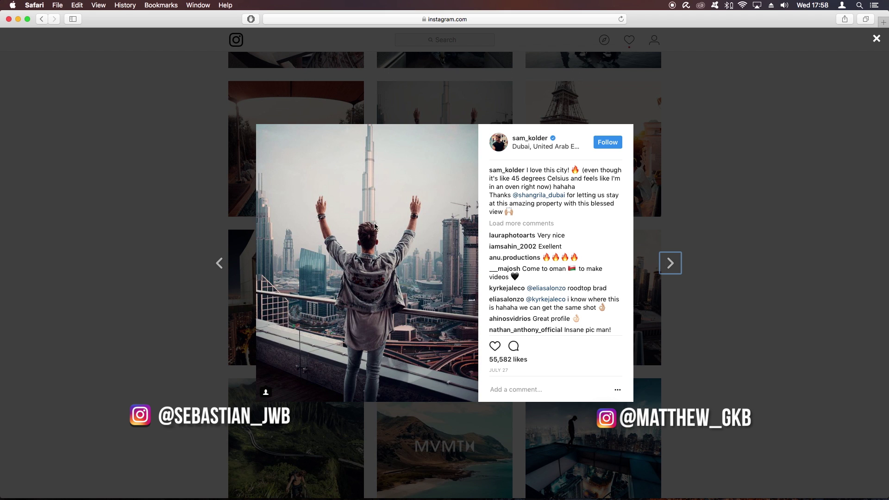
pyautogui.press('super+Tab')
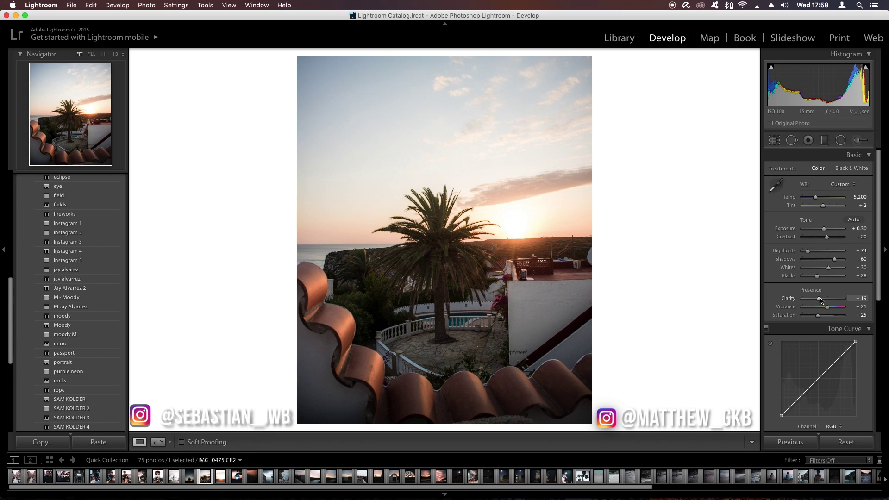
# Try a clarity of +40 on the palm tree photo, and undo it.
pyautogui.moveTo(823, 300); pyautogui.dragTo(831, 301)
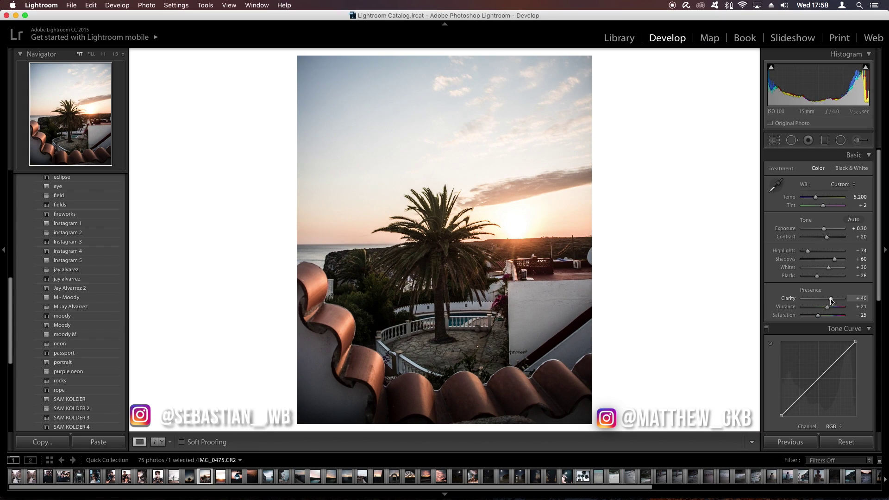
pyautogui.press('super+z')
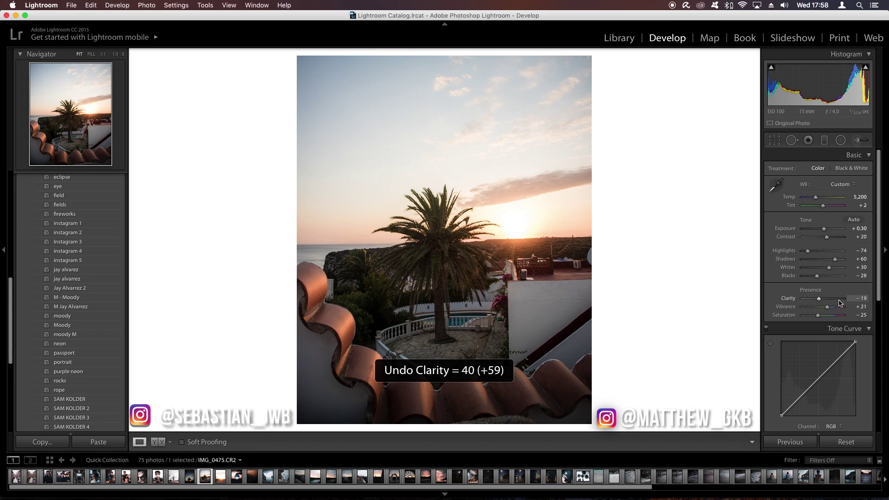
# Shape the RGB tone curve into an S, with a raised highlight point at 68.6 / 78.0 % and a lowered shadow point.
pyautogui.click(864, 155)
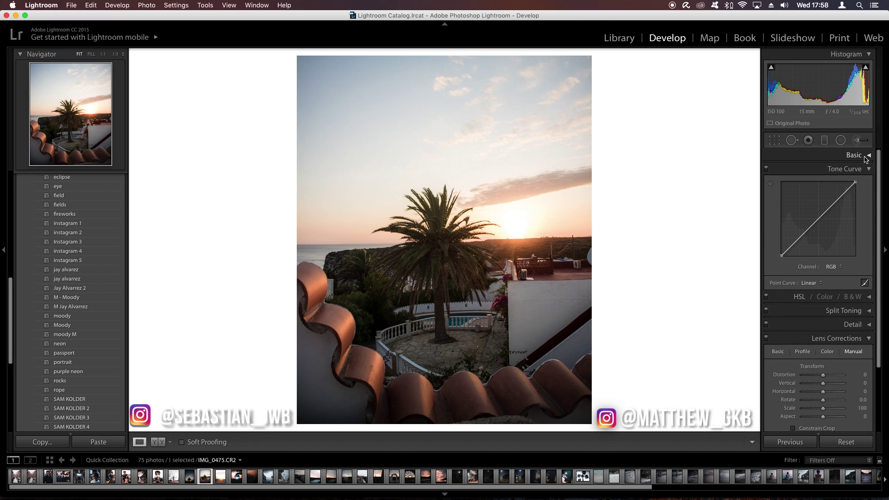
pyautogui.click(838, 201)
pyautogui.click(800, 237)
pyautogui.click(864, 282)
pyautogui.click(865, 321)
pyautogui.moveTo(837, 200); pyautogui.dragTo(832, 198)
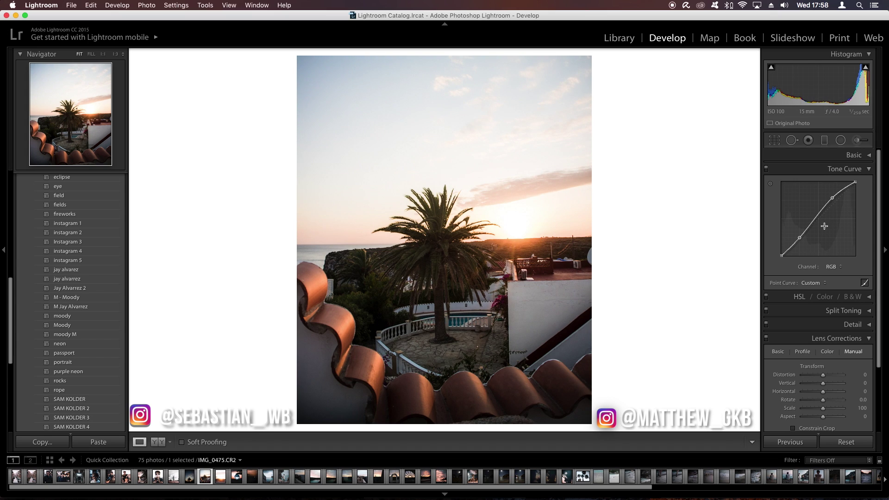
pyautogui.moveTo(798, 237); pyautogui.dragTo(802, 242)
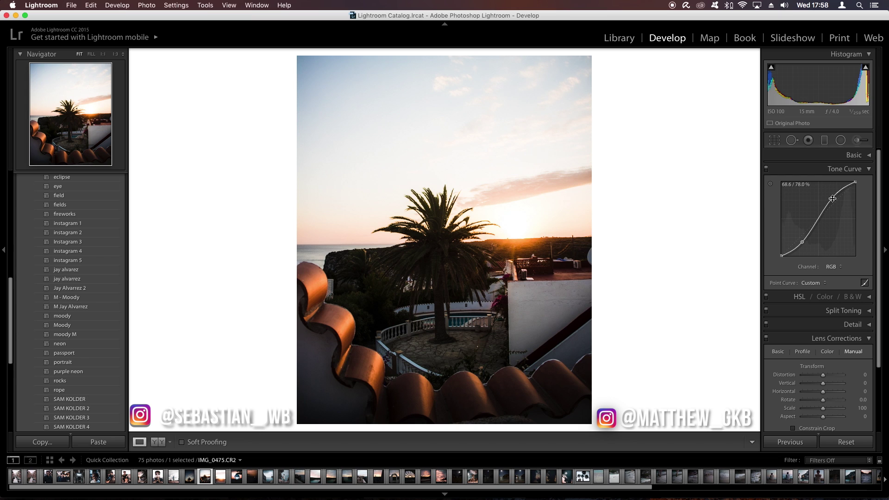
# Switch to Safari, browse further down the Instagram feed, and examine the dark tones of the Iceland hot springs photo.
pyautogui.press('super+Tab')
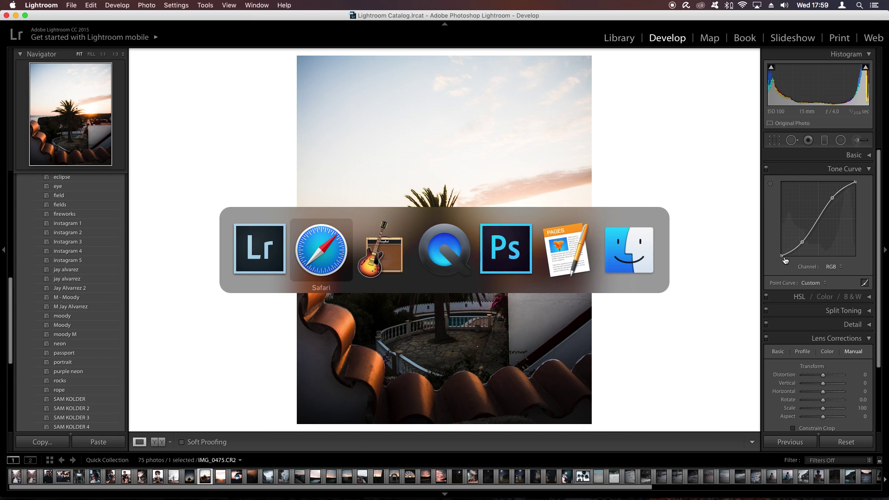
pyautogui.click(773, 358)
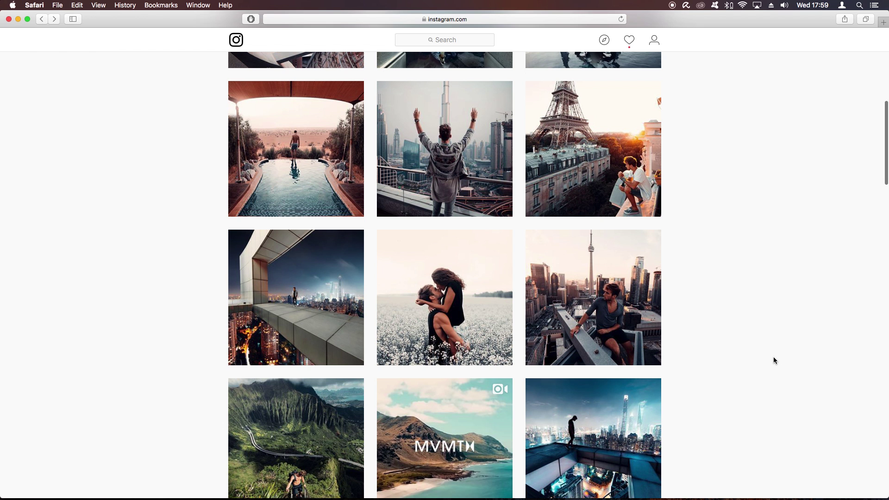
pyautogui.scroll(-1, 774, 360)
pyautogui.scroll(-7, 630, 224)
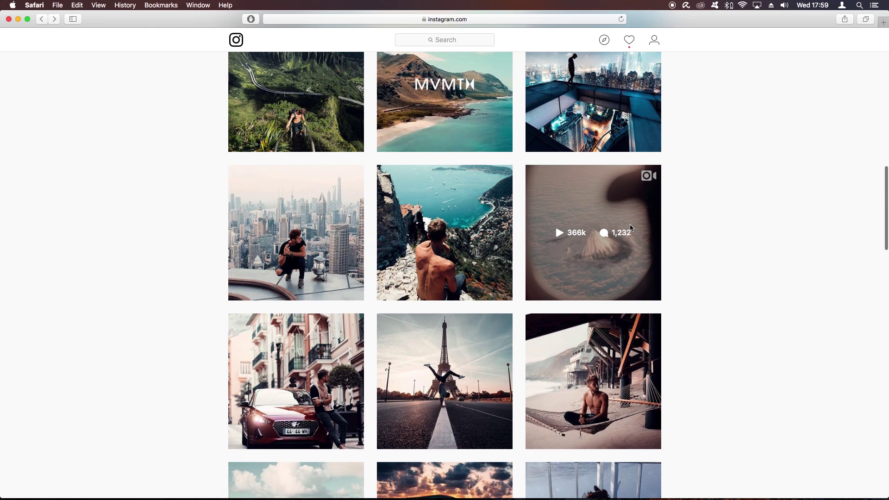
pyautogui.scroll(-5, 630, 224)
pyautogui.scroll(-10, 630, 227)
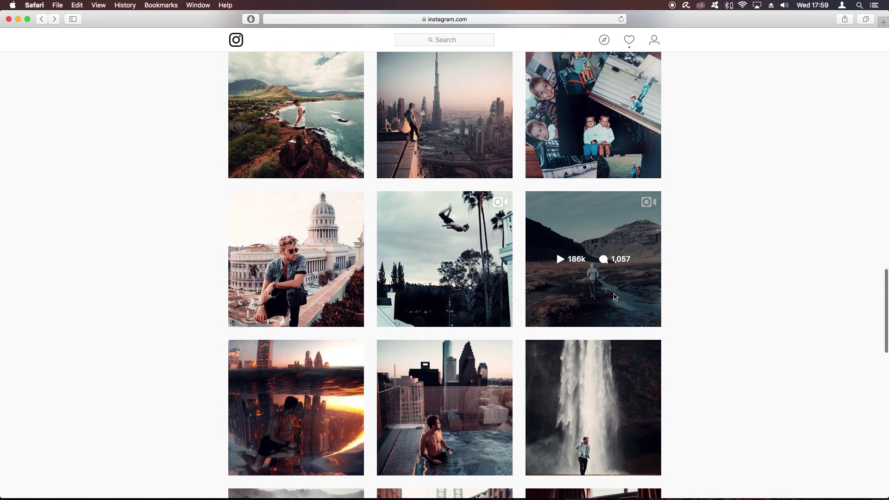
pyautogui.scroll(-8, 615, 297)
pyautogui.scroll(-4, 615, 297)
pyautogui.click(360, 210)
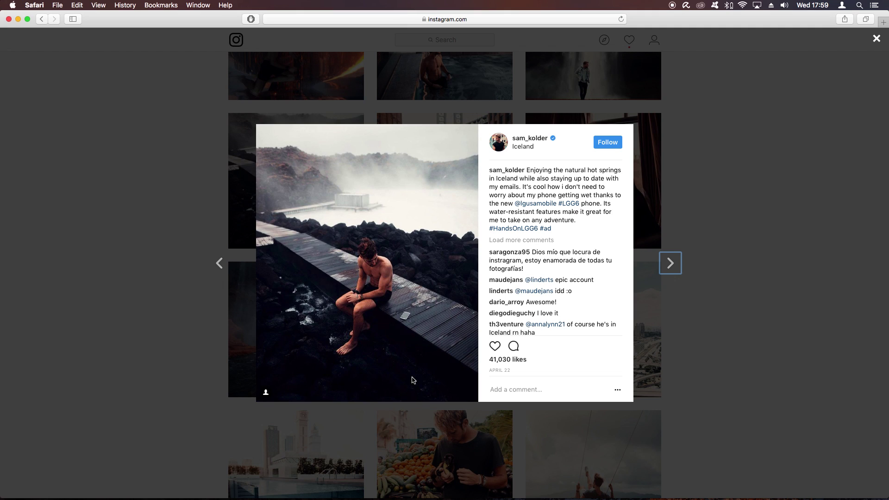
# Return to Lightroom and lift the black point of the RGB tone curve to 3.5 %.
pyautogui.press('super+Tab')
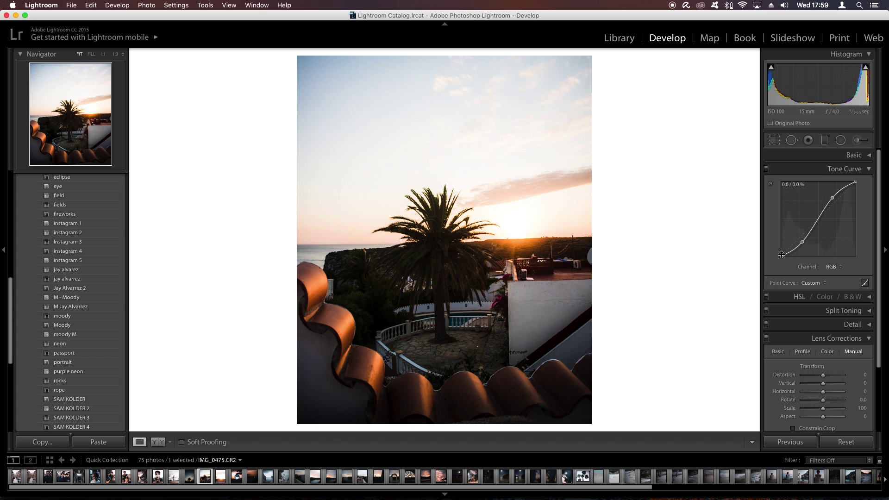
pyautogui.moveTo(781, 256); pyautogui.dragTo(781, 253)
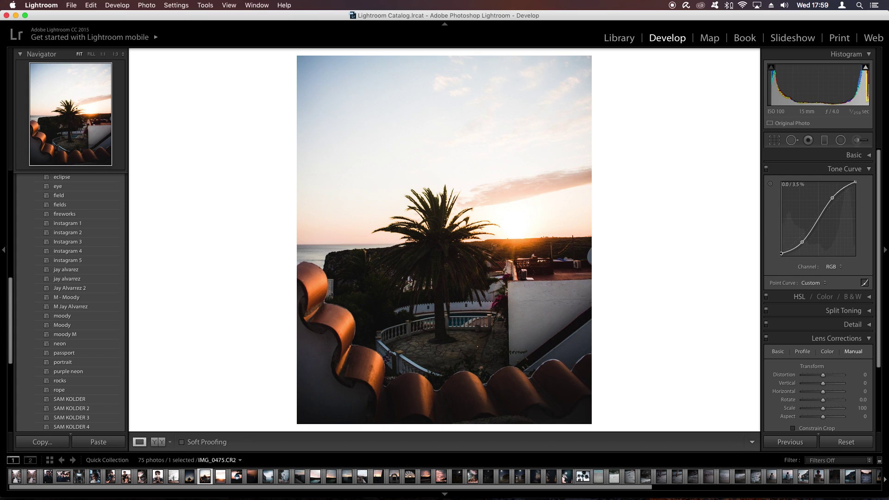
# Shift the warm hues in the HSL adjustments to red +22, orange −7 and yellow −100.
pyautogui.press('super+3')
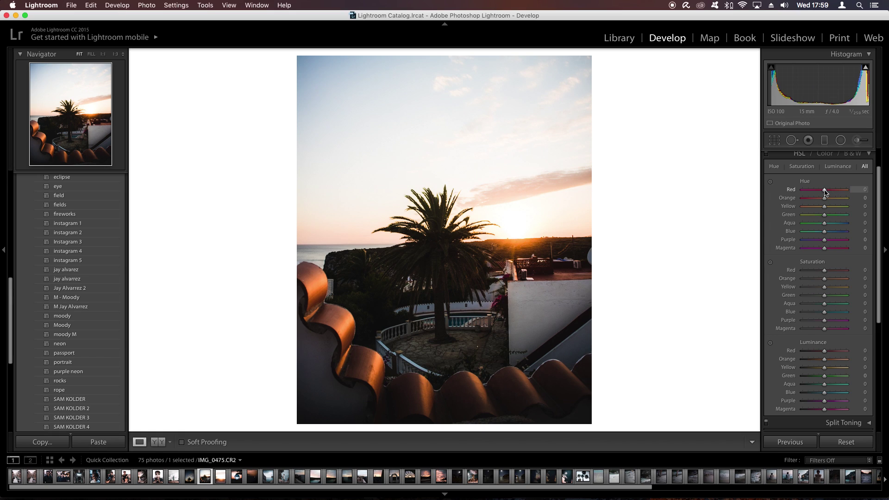
pyautogui.moveTo(826, 192)
pyautogui.mouseDown()
pyautogui.moveTo(769, 191)
pyautogui.moveTo(827, 192)
pyautogui.mouseUp()
pyautogui.click(862, 190)
pyautogui.write('22')
pyautogui.press('Return')
pyautogui.moveTo(827, 201)
pyautogui.mouseDown()
pyautogui.moveTo(835, 201)
pyautogui.moveTo(822, 201)
pyautogui.mouseUp()
pyautogui.moveTo(827, 209); pyautogui.dragTo(748, 209)
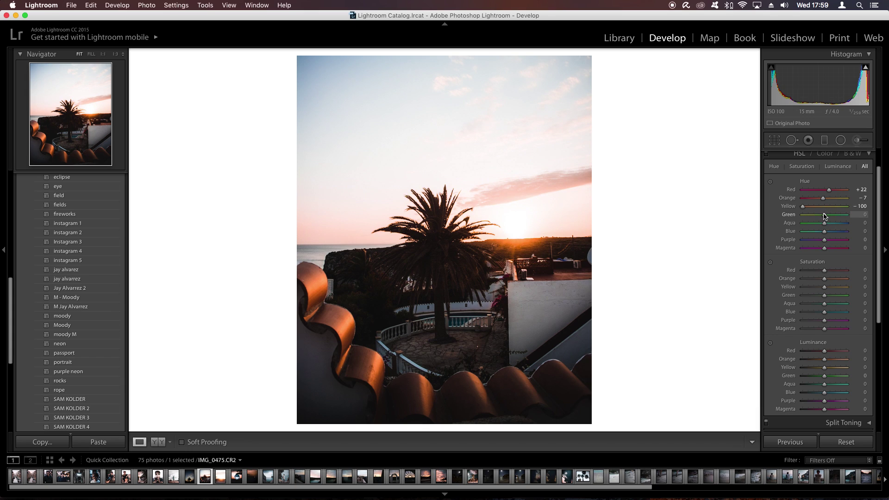
# Set the green hue to −100, aqua to +42 and blue to −22, leaving purple at 0.
pyautogui.moveTo(825, 216); pyautogui.dragTo(708, 220)
pyautogui.click(833, 223)
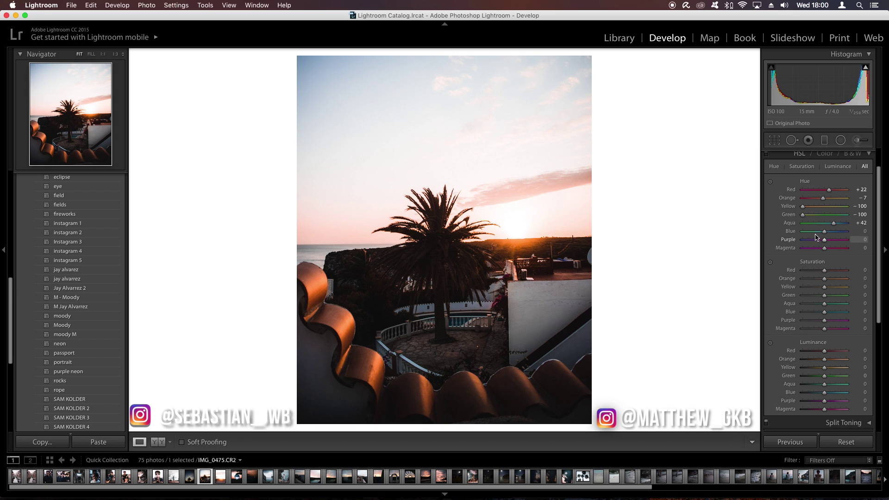
pyautogui.moveTo(824, 232); pyautogui.dragTo(781, 235)
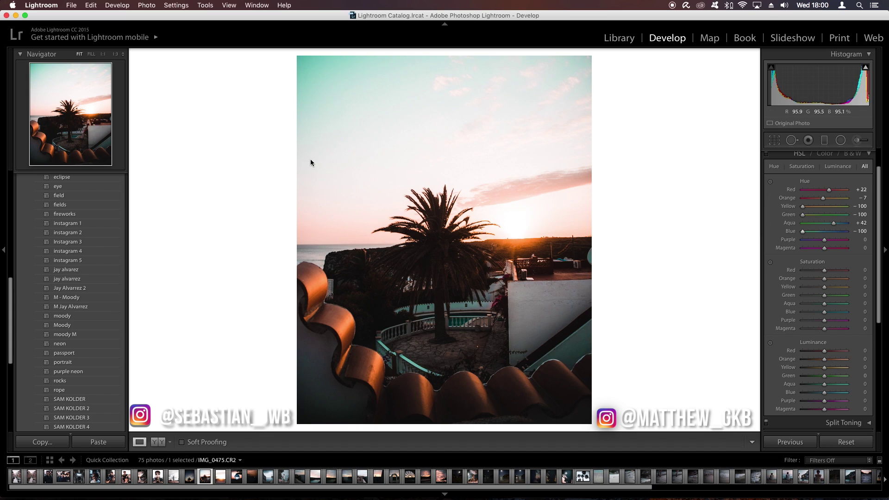
pyautogui.click(814, 235)
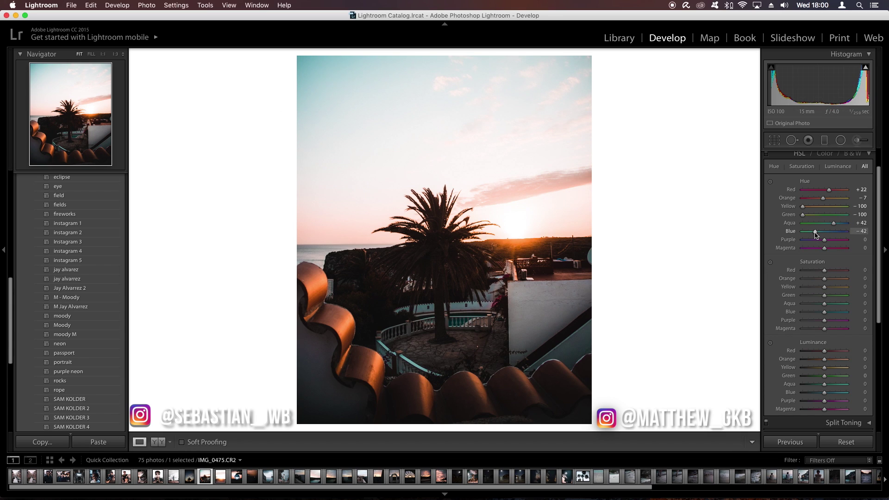
pyautogui.moveTo(816, 235); pyautogui.dragTo(819, 235)
pyautogui.moveTo(825, 240)
pyautogui.mouseDown()
pyautogui.moveTo(782, 241)
pyautogui.moveTo(847, 250)
pyautogui.moveTo(835, 249)
pyautogui.mouseUp()
pyautogui.doubleClick(781, 241)
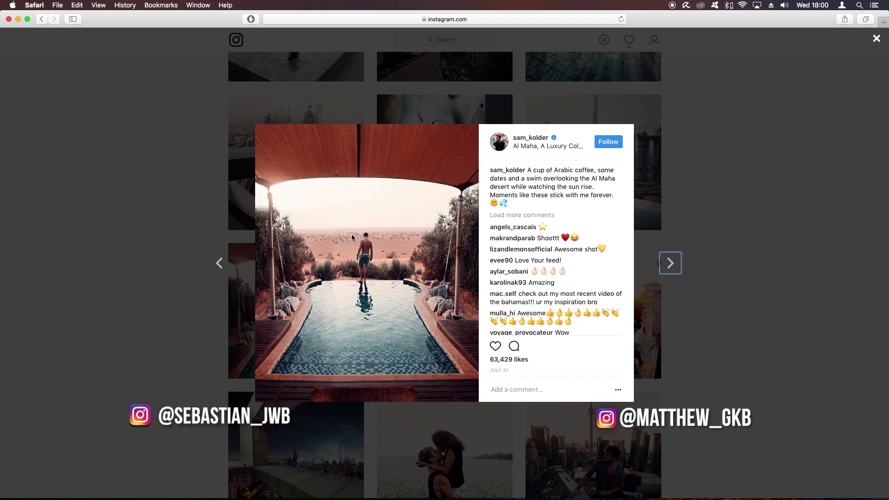
# Compare the colours of the Al Maha pool reference in Safari with the palm tree photo in Lightroom.
pyautogui.press('super+Tab')
pyautogui.click(383, 248)
pyautogui.press('super+Tab')
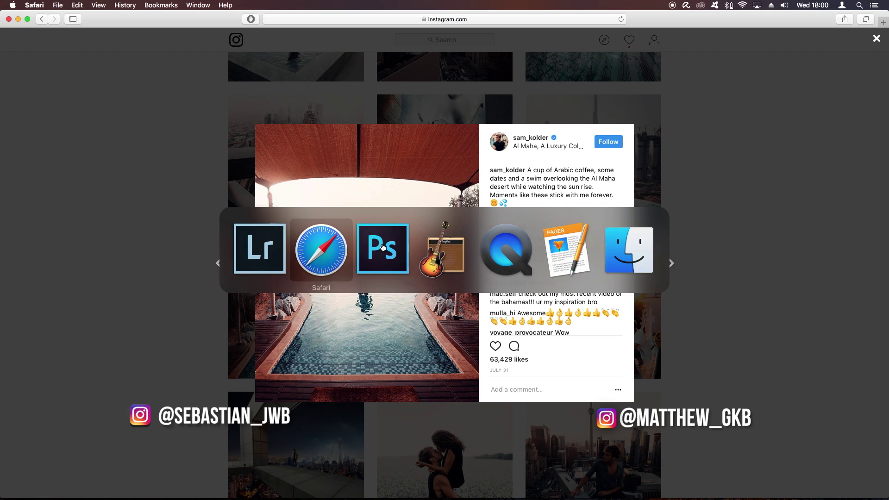
pyautogui.press('super+Tab')
pyautogui.press('super+Tab')
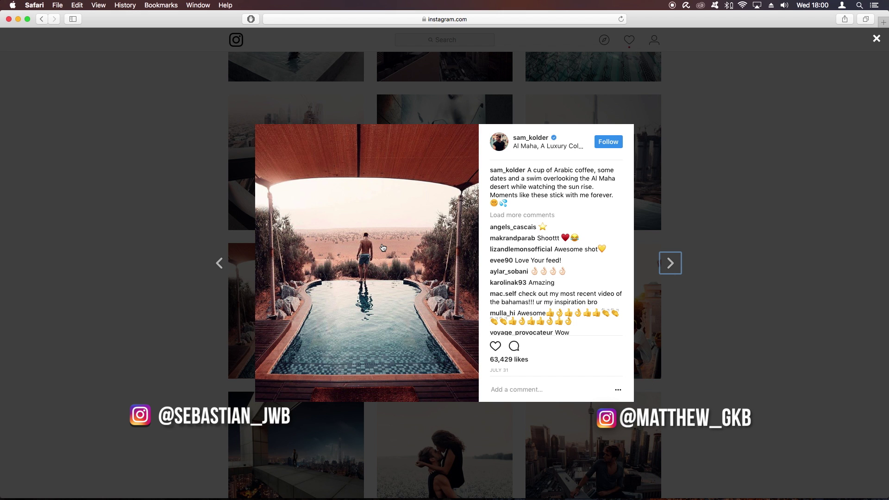
pyautogui.press('super+Tab')
pyautogui.scroll(-1, 828, 263)
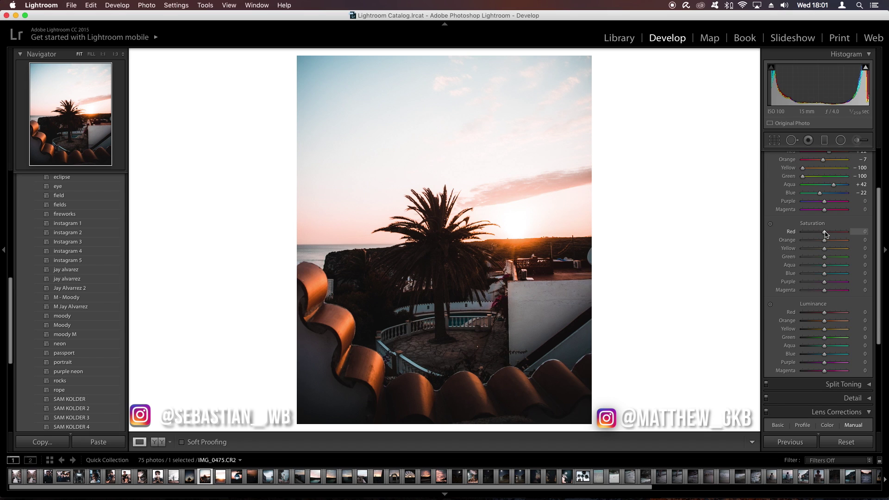
pyautogui.press('super+Tab')
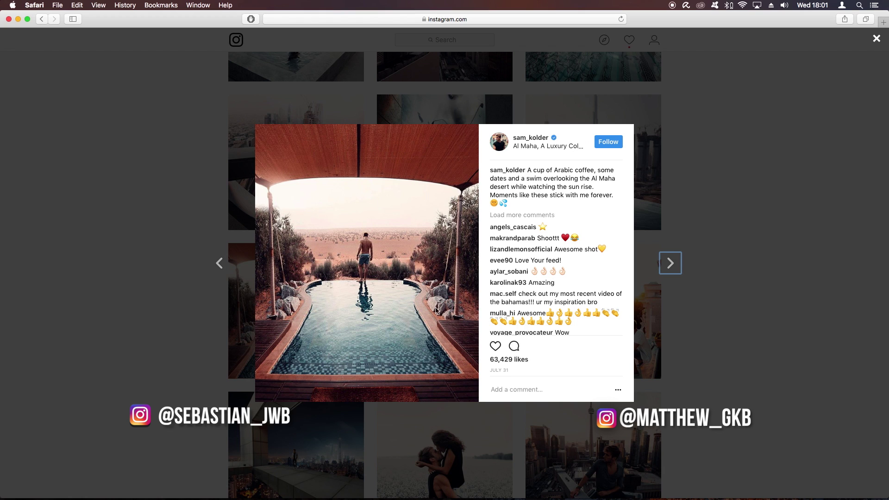
pyautogui.press('super+Tab')
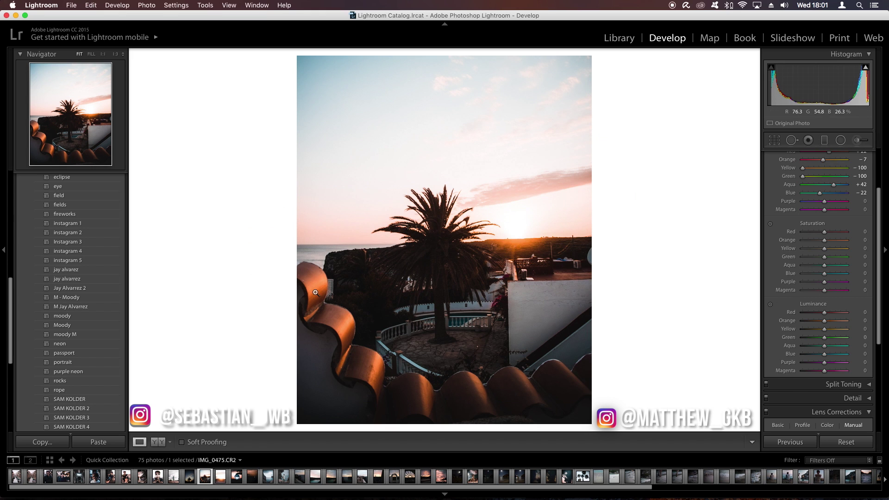
# Set the HSL saturation to red +7, orange +1 and yellow −64, adjust green, and lower blue.
pyautogui.scroll(2, 828, 185)
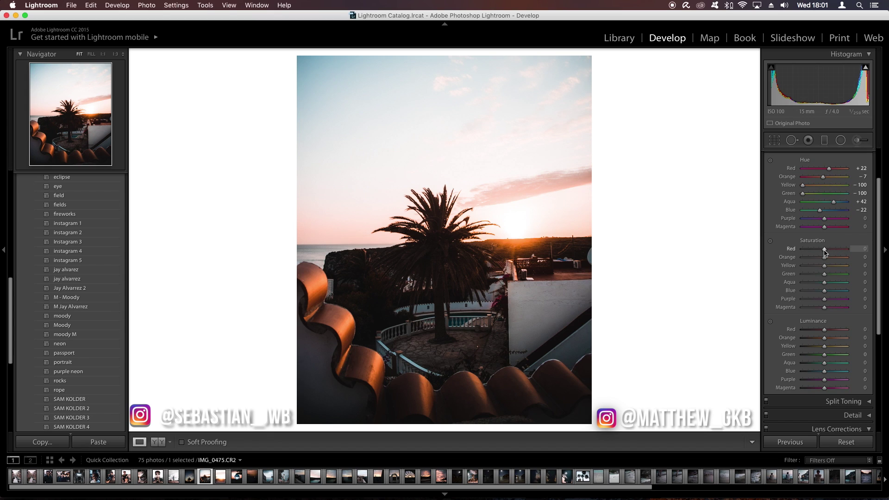
pyautogui.moveTo(825, 253); pyautogui.dragTo(826, 252)
pyautogui.click(864, 257)
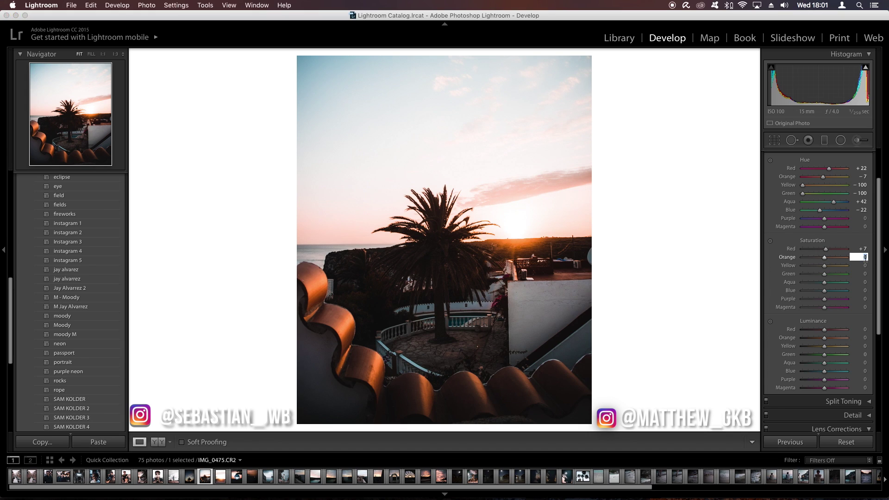
pyautogui.write('1')
pyautogui.press('Return')
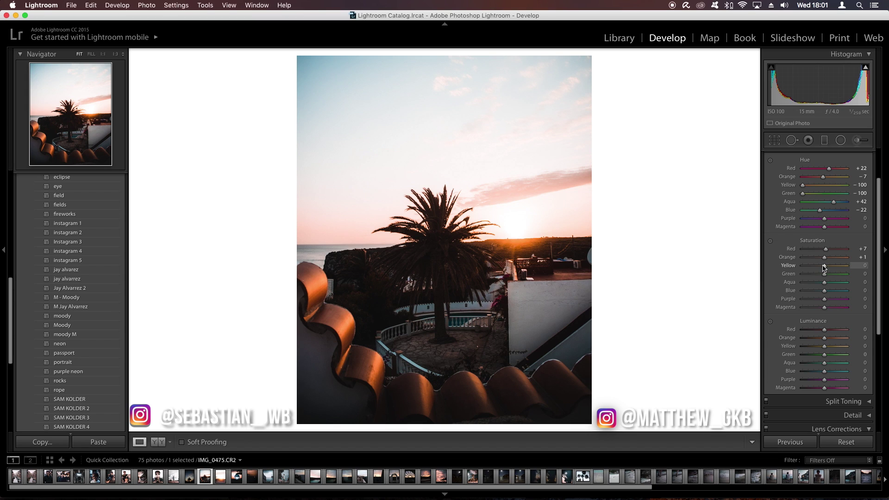
pyautogui.moveTo(824, 267); pyautogui.dragTo(811, 267)
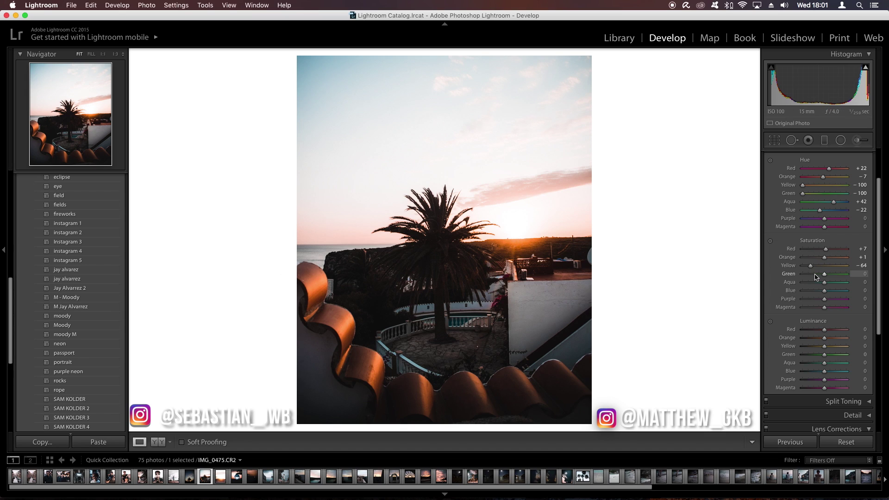
pyautogui.moveTo(816, 276); pyautogui.dragTo(828, 285)
pyautogui.moveTo(824, 292); pyautogui.dragTo(817, 292)
# Switch to Safari and examine the aquarium and The Cape poolside reference photos on Instagram.
pyautogui.press('super+Tab')
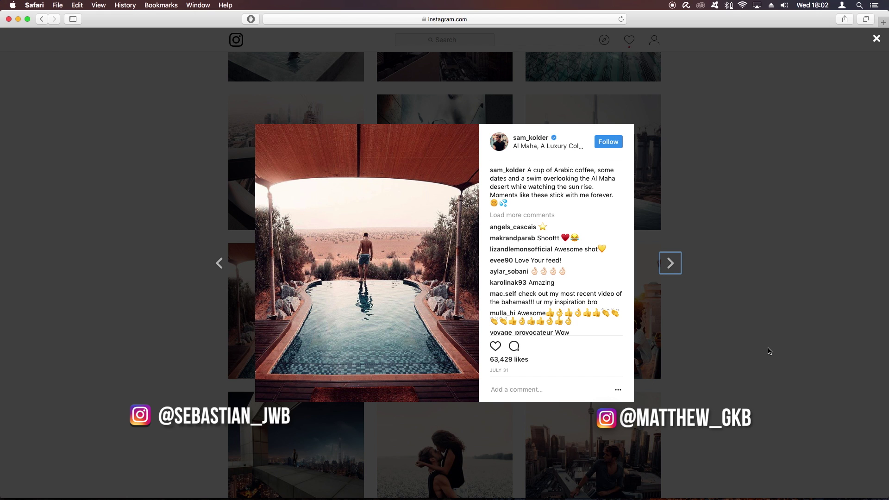
pyautogui.click(759, 334)
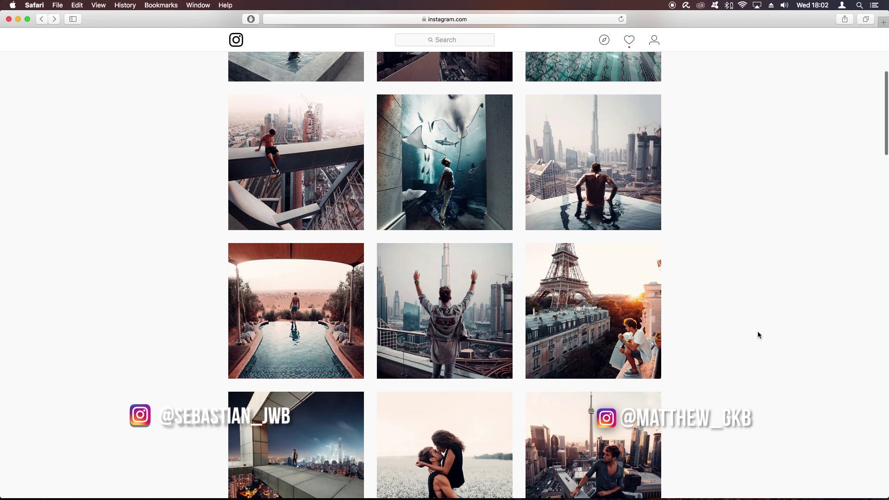
pyautogui.click(456, 138)
pyautogui.click(799, 330)
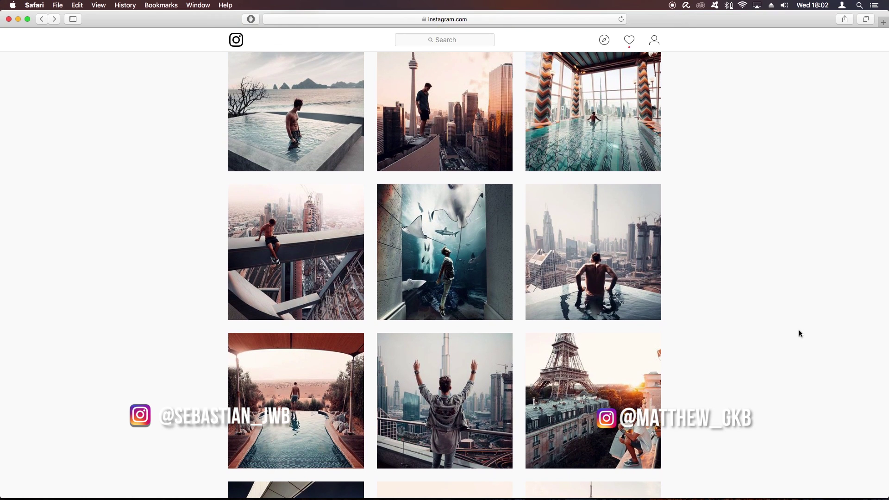
pyautogui.click(337, 102)
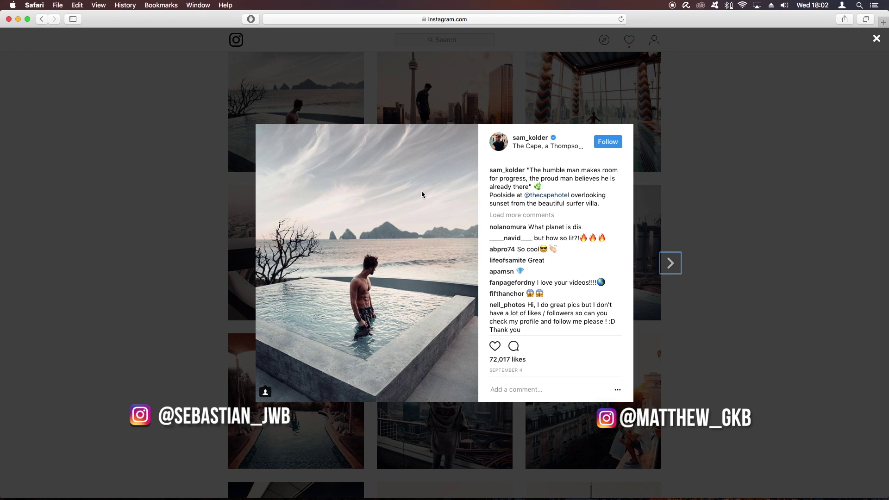
# Compare the palm tree photo in Lightroom with the Al Maha pool and Toronto rooftop reference photos in Safari.
pyautogui.click(767, 211)
pyautogui.press('super+Tab')
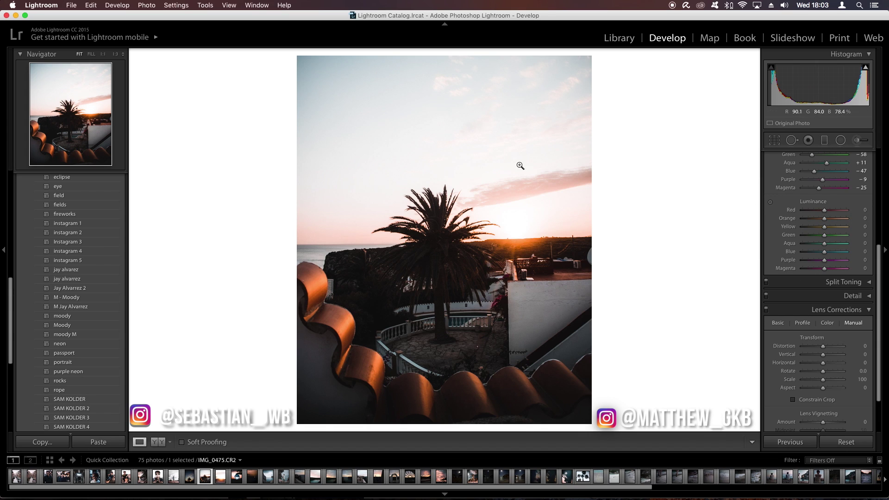
pyautogui.press('super+Tab')
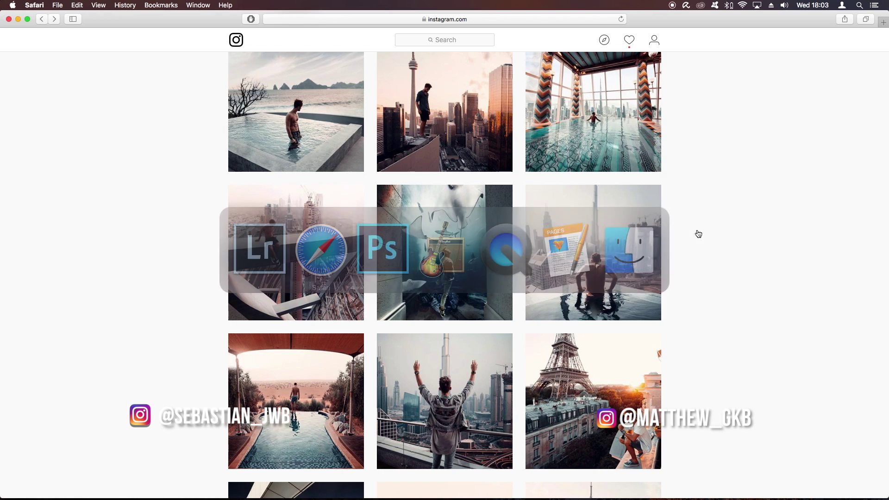
pyautogui.click(312, 368)
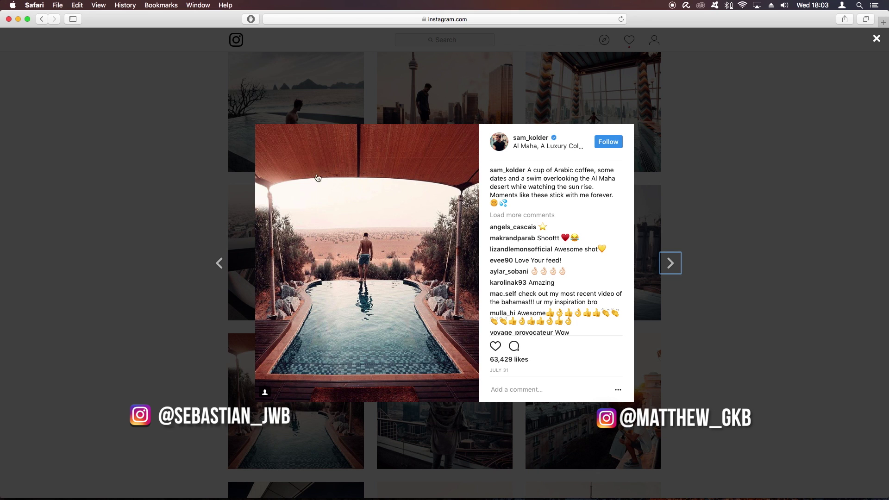
pyautogui.click(760, 197)
pyautogui.click(444, 111)
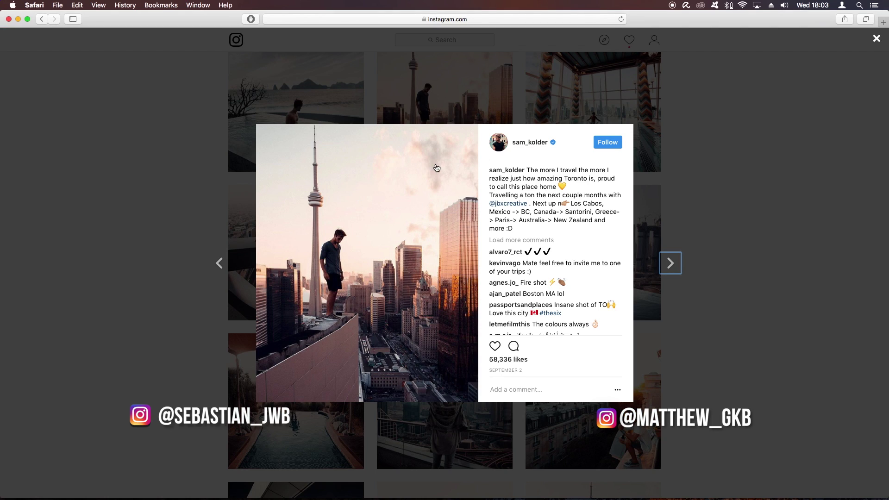
pyautogui.click(819, 230)
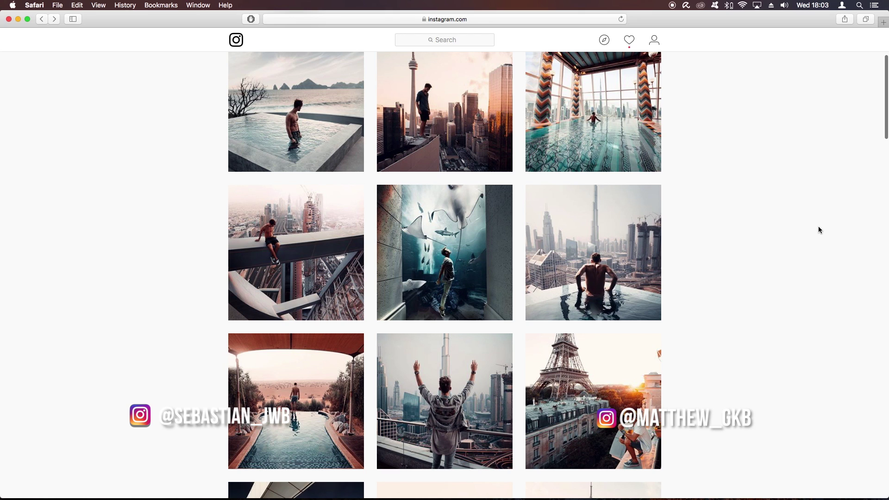
# Switch to Lightroom and slightly lower the white end point of the RGB tone curve.
pyautogui.press('super+Tab')
pyautogui.scroll(10, 819, 229)
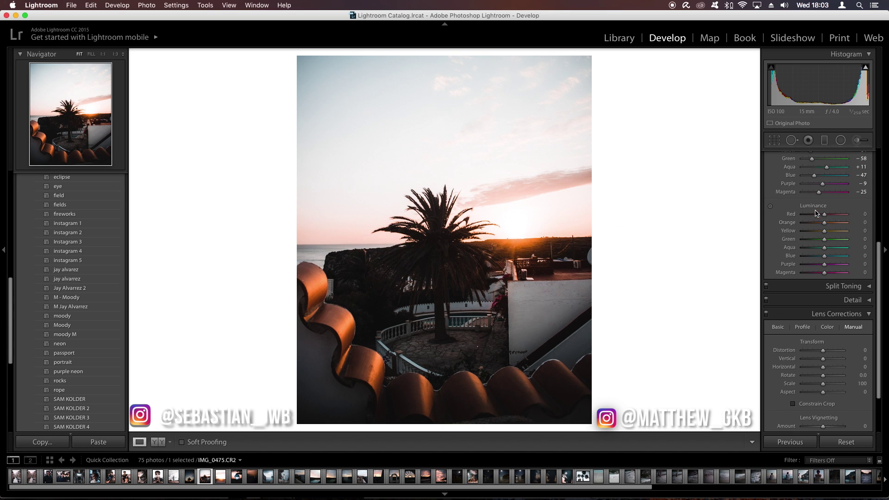
pyautogui.click(844, 169)
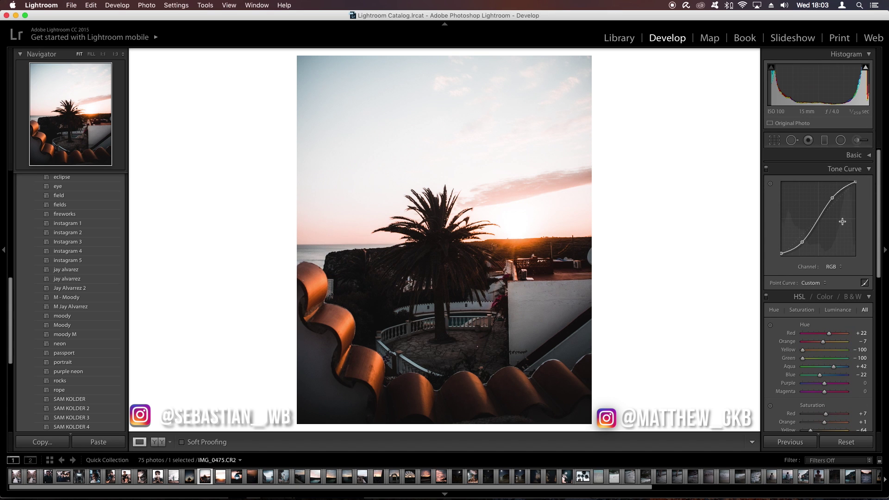
pyautogui.moveTo(856, 181); pyautogui.dragTo(856, 186)
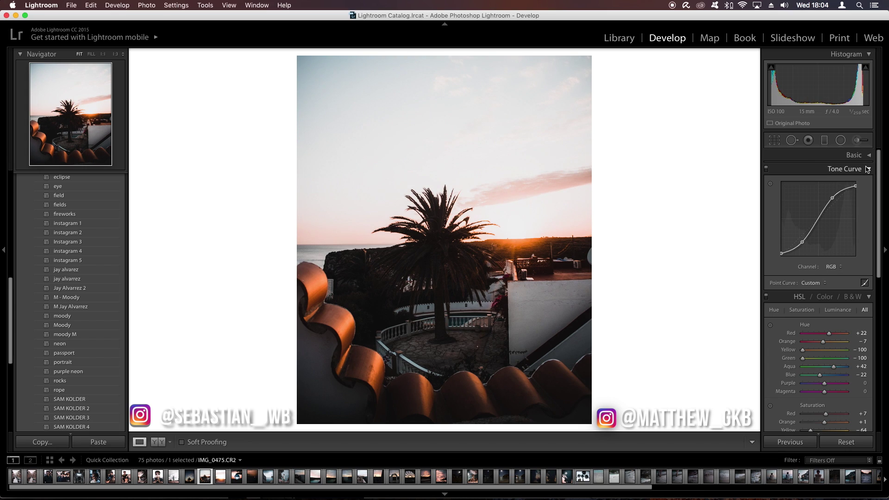
# Set the HSL luminance to red +35, orange +12 and yellow +44.
pyautogui.scroll(-5, 825, 278)
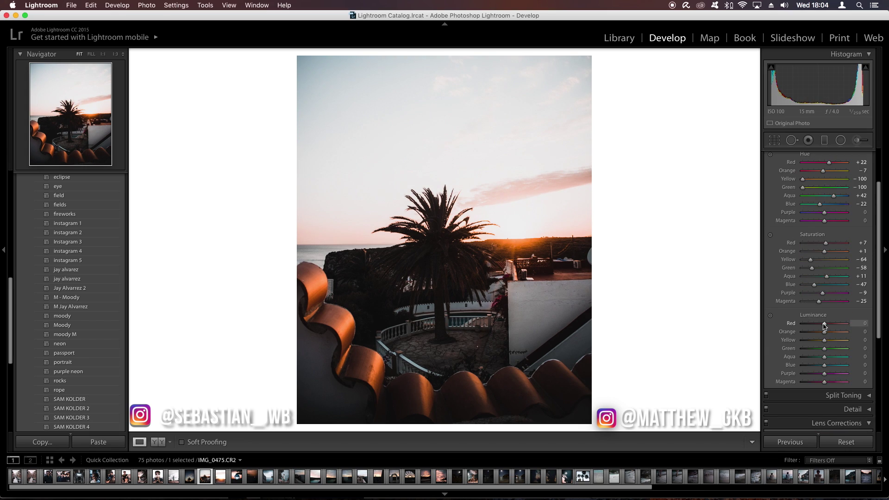
pyautogui.moveTo(824, 327)
pyautogui.mouseDown()
pyautogui.moveTo(832, 326)
pyautogui.moveTo(826, 333)
pyautogui.mouseUp()
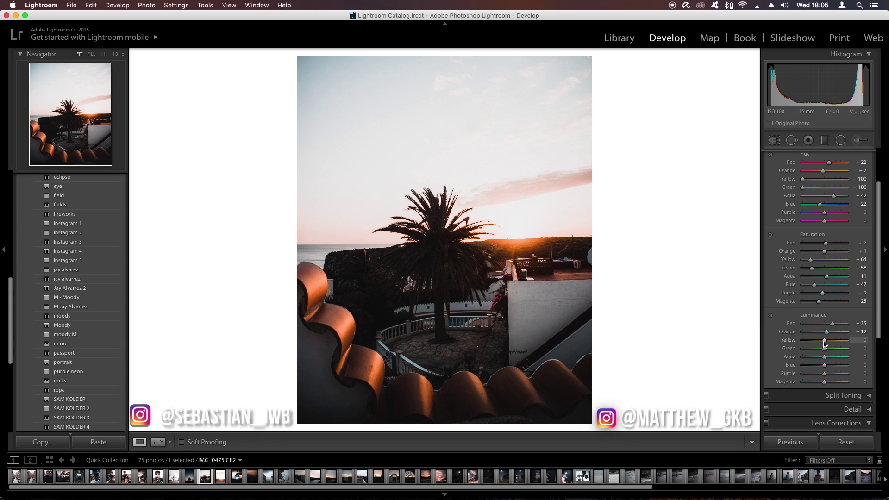
pyautogui.moveTo(823, 340); pyautogui.dragTo(834, 344)
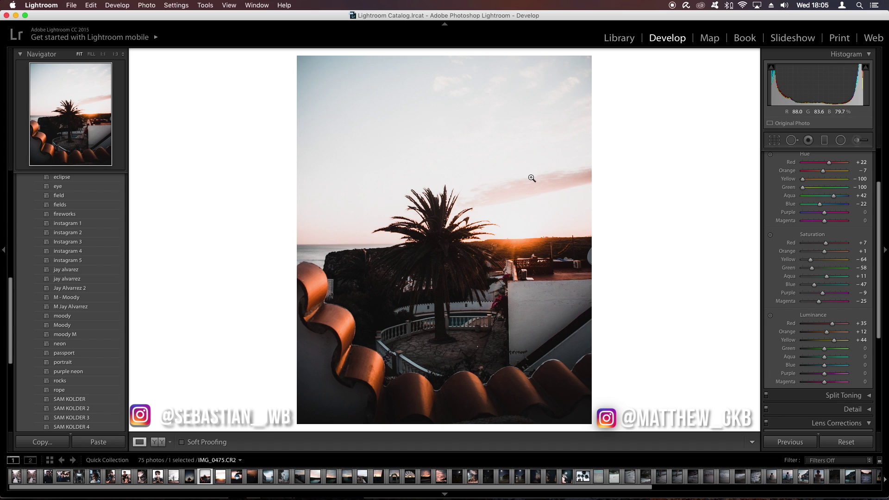
# Check the Toronto rooftop reference in Safari, and set the blue luminance to +38 in Lightroom.
pyautogui.press('super+Tab')
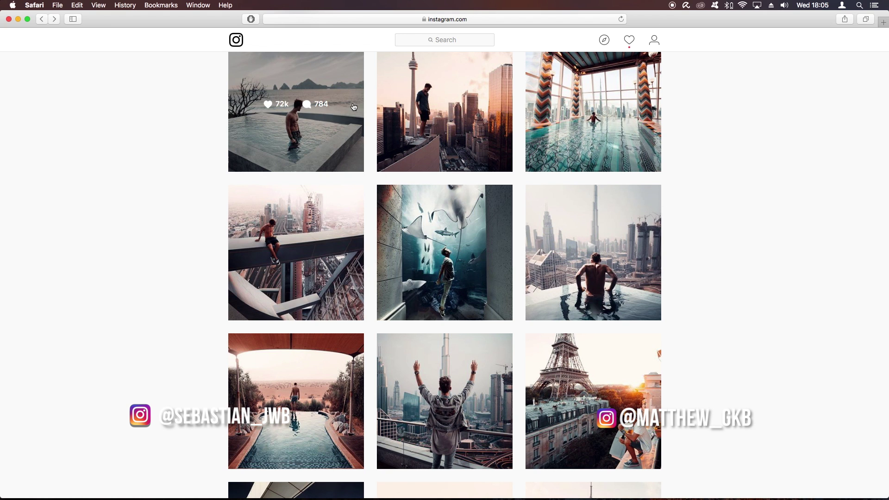
pyautogui.click(447, 140)
pyautogui.press('super+Tab')
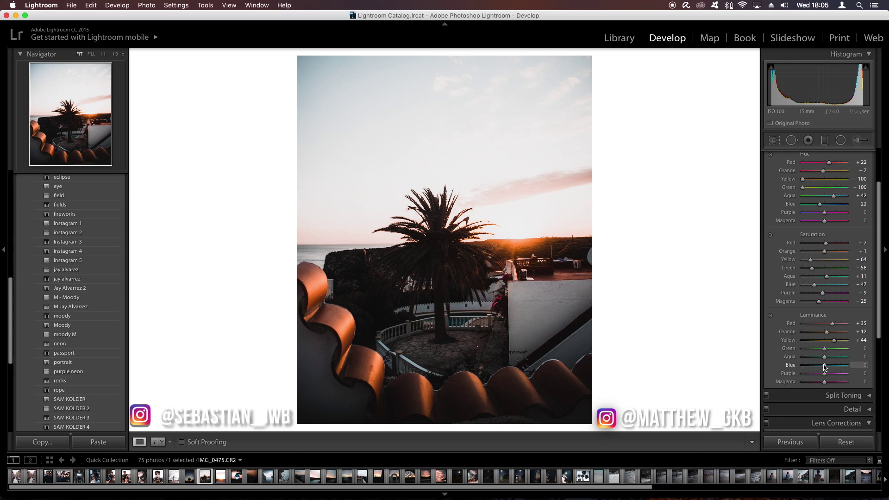
pyautogui.moveTo(825, 368); pyautogui.dragTo(832, 367)
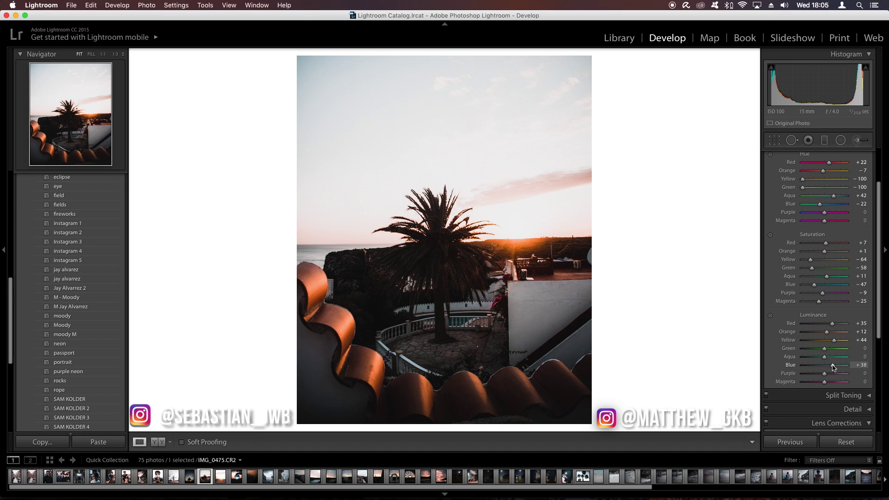
# Turn the HSL adjustments off and on, and compare the edited palm tree photo with its before version.
pyautogui.click(767, 184)
pyautogui.click(766, 183)
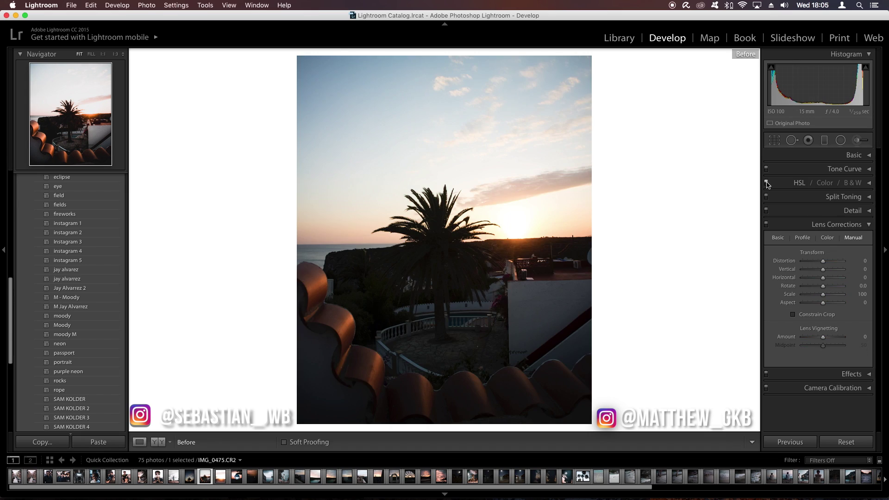
pyautogui.click(766, 183)
pyautogui.press('\\')
pyautogui.press('\\')
# Open the Split Toning settings, and examine the Toronto rooftop and Dubai infinity pool reference photos in Safari, zooming into the Dubai shot.
pyautogui.click(867, 198)
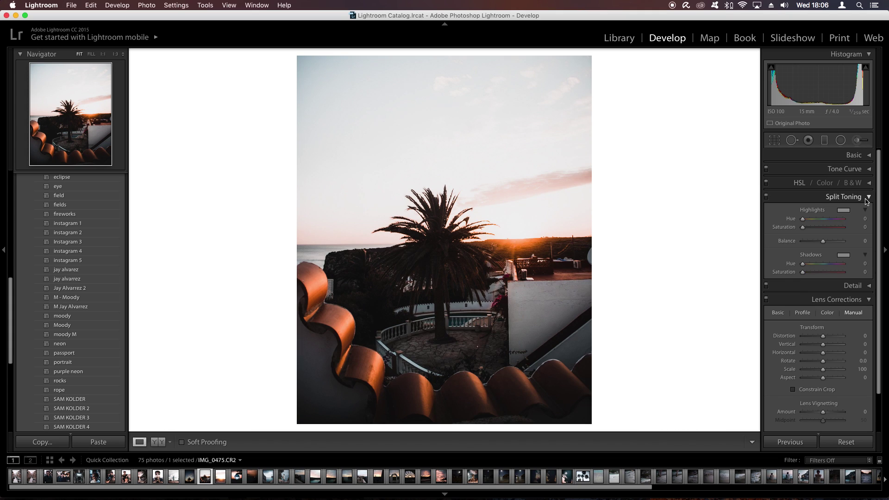
pyautogui.press('super+Tab')
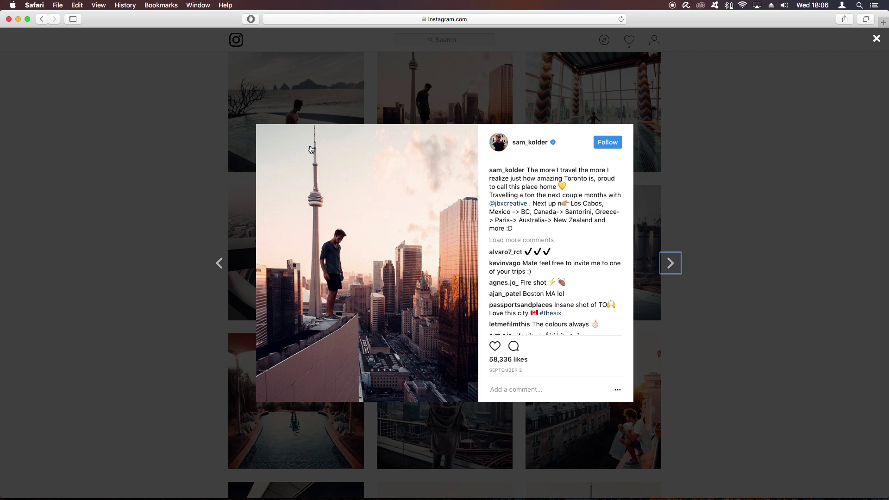
pyautogui.click(176, 148)
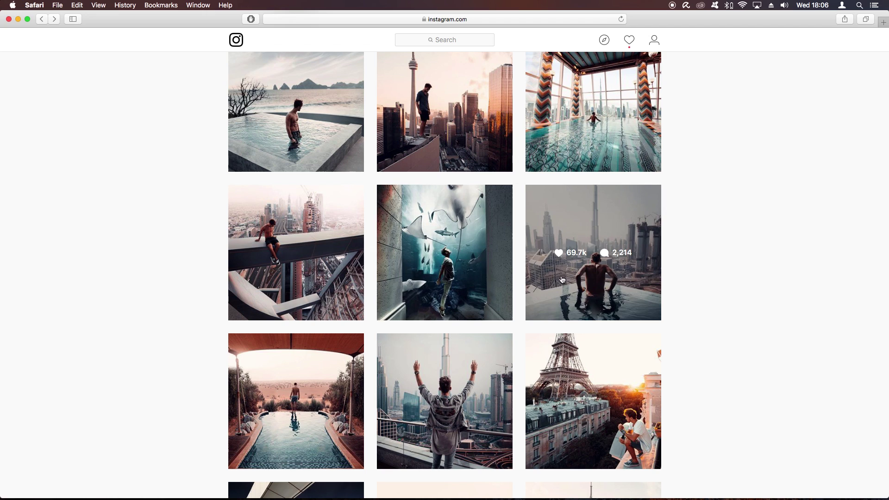
pyautogui.click(582, 222)
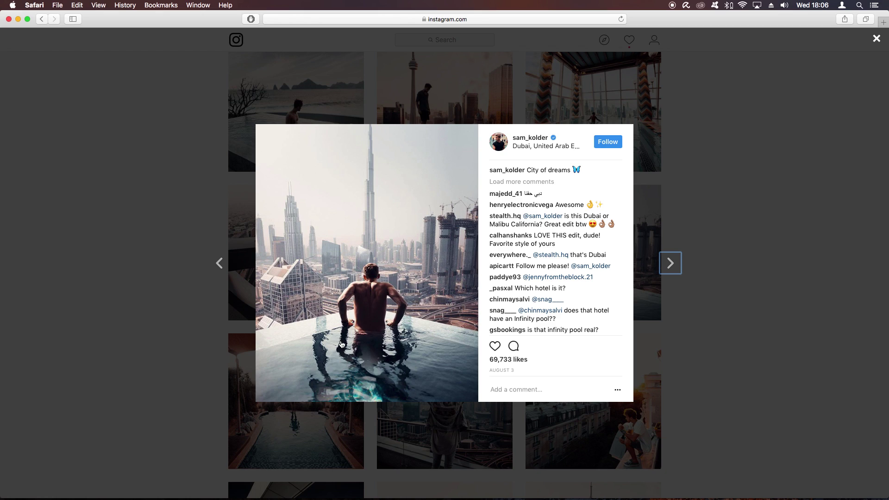
pyautogui.scroll(5, 344, 310)
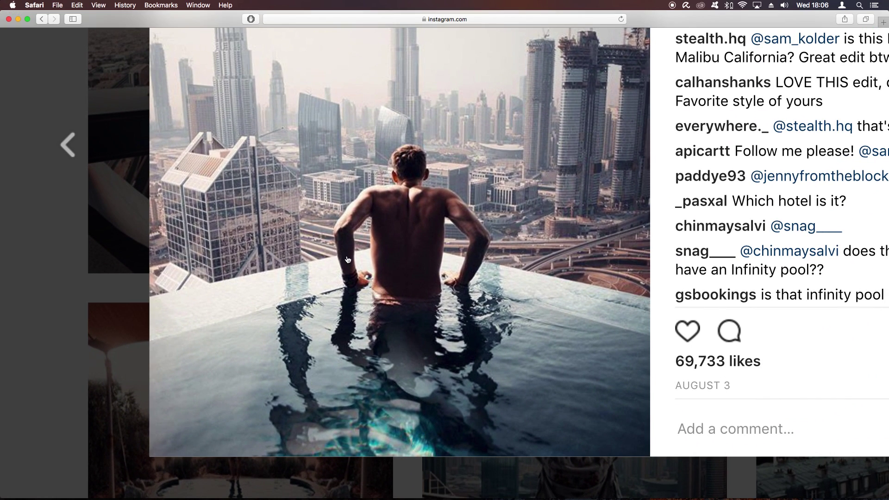
pyautogui.scroll(-5, 348, 260)
# Return to Lightroom, try a split toning highlight hue of 310, and settle on hue 224 with saturation 5.
pyautogui.press('super+Tab')
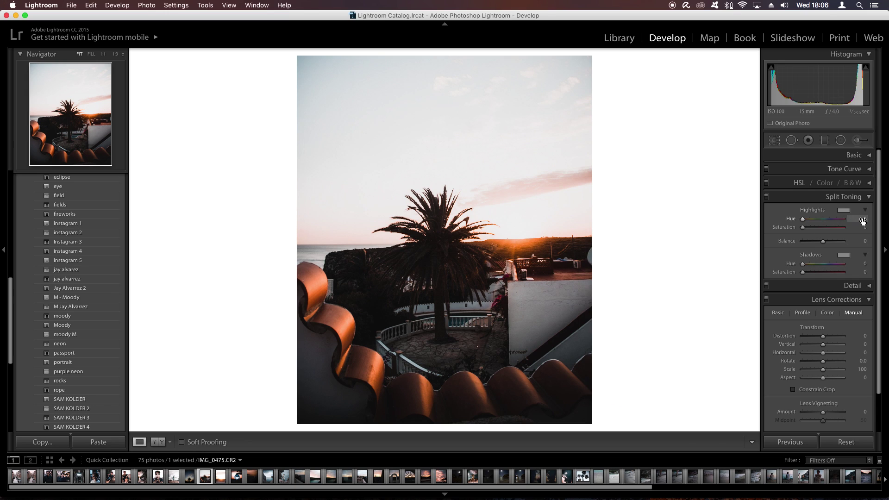
pyautogui.click(862, 220)
pyautogui.write('310')
pyautogui.moveTo(803, 229); pyautogui.dragTo(805, 230)
pyautogui.click(862, 227)
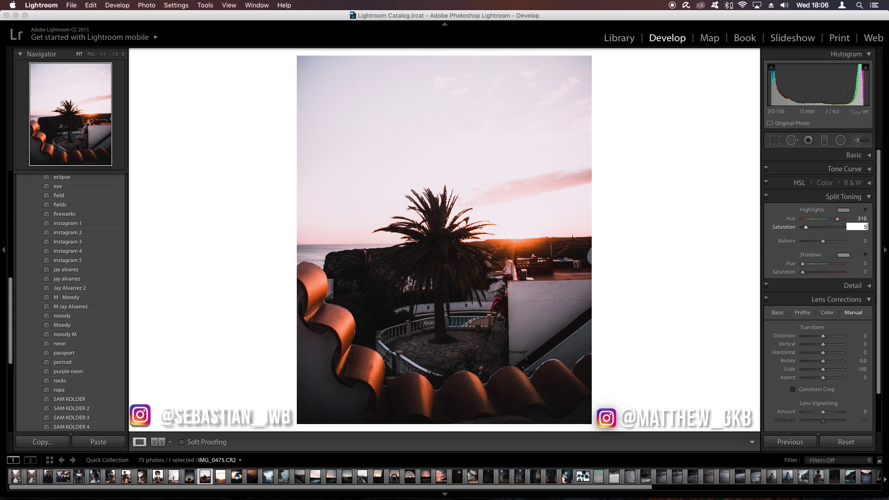
pyautogui.moveTo(818, 223); pyautogui.dragTo(809, 224)
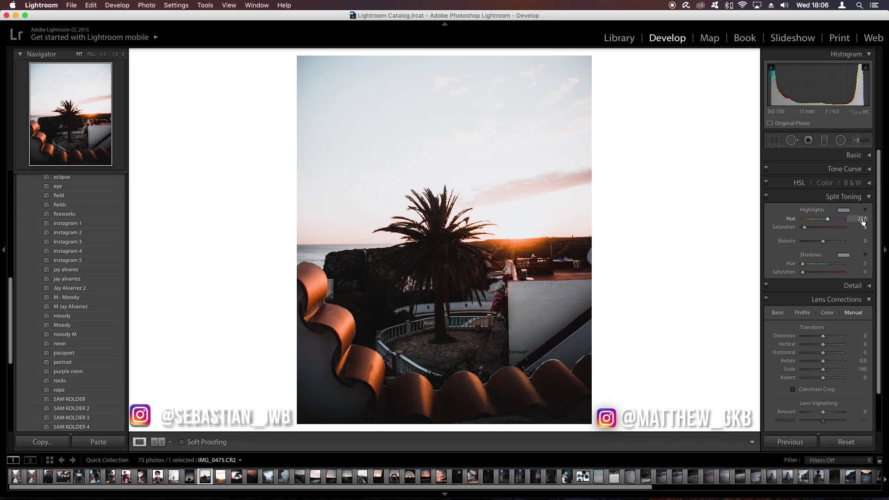
# Set the split toning shadows to hue 214 and saturation 12, and compare the photo with split toning off and on.
pyautogui.click(863, 263)
pyautogui.write('214')
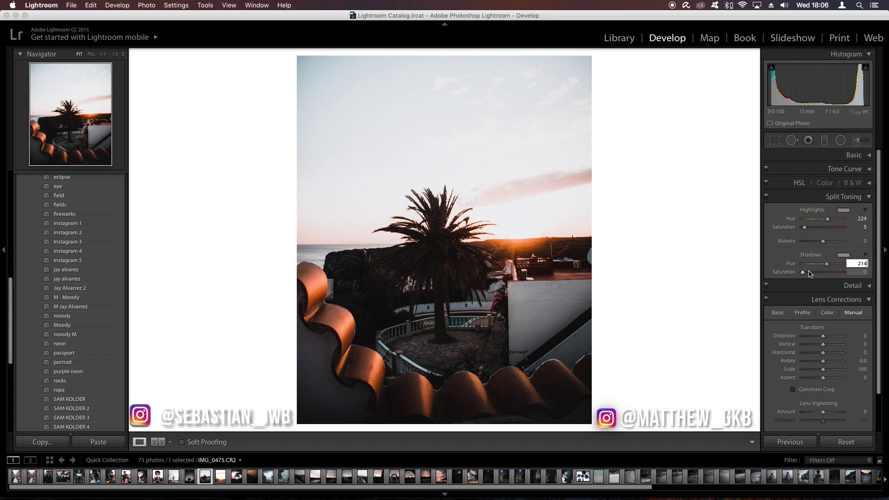
pyautogui.moveTo(803, 273); pyautogui.dragTo(809, 275)
pyautogui.click(766, 197)
pyautogui.click(766, 197)
pyautogui.click(766, 197)
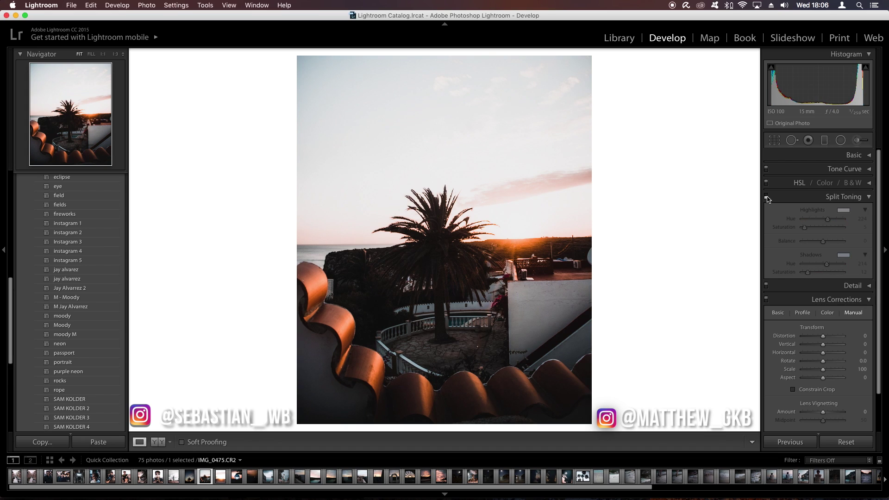
pyautogui.click(766, 197)
# Enable lens profile corrections using make Canon and model Canon EF-S 15-85mm f/3.5-5.6 IS USM.
pyautogui.click(815, 197)
pyautogui.click(819, 226)
pyautogui.click(783, 226)
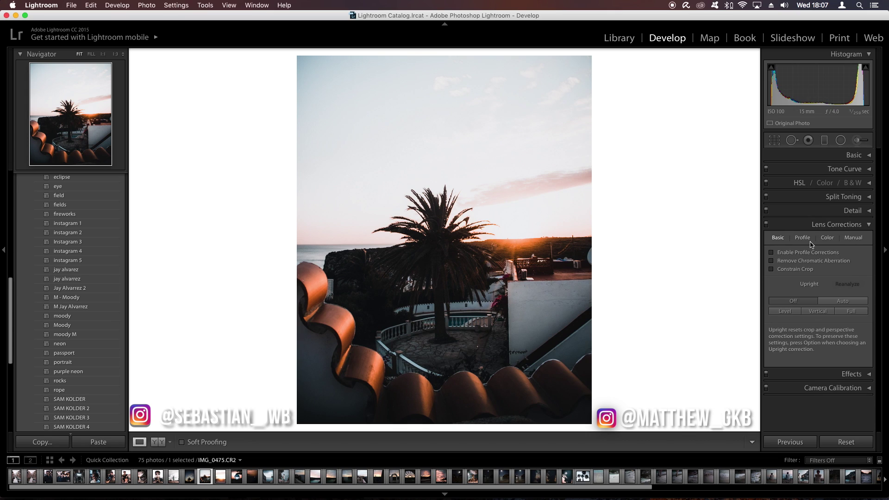
pyautogui.click(803, 237)
pyautogui.click(787, 252)
pyautogui.click(820, 283)
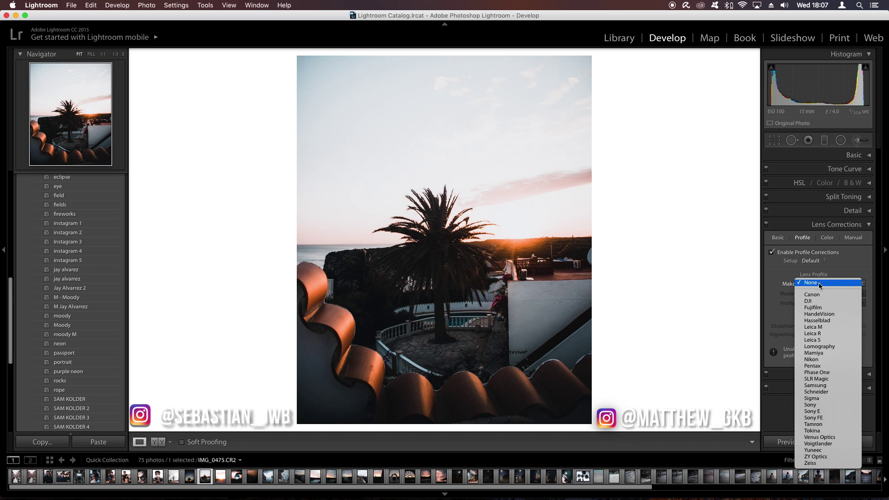
pyautogui.click(823, 296)
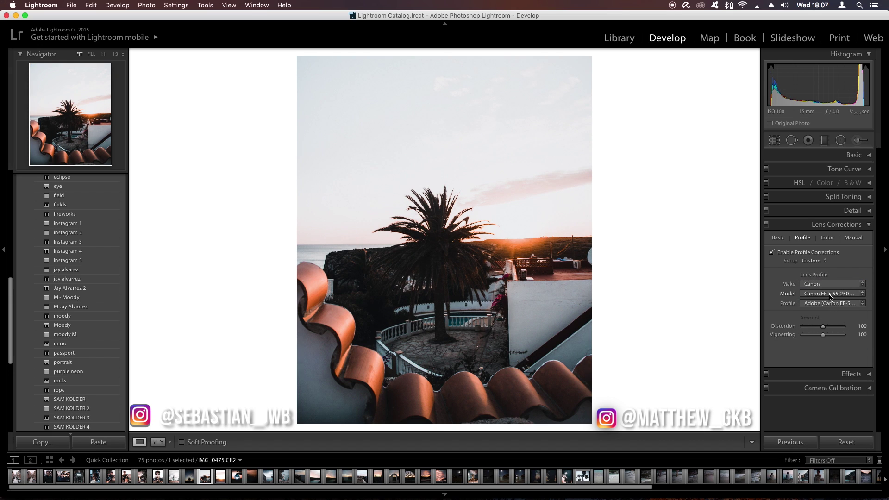
pyautogui.click(830, 296)
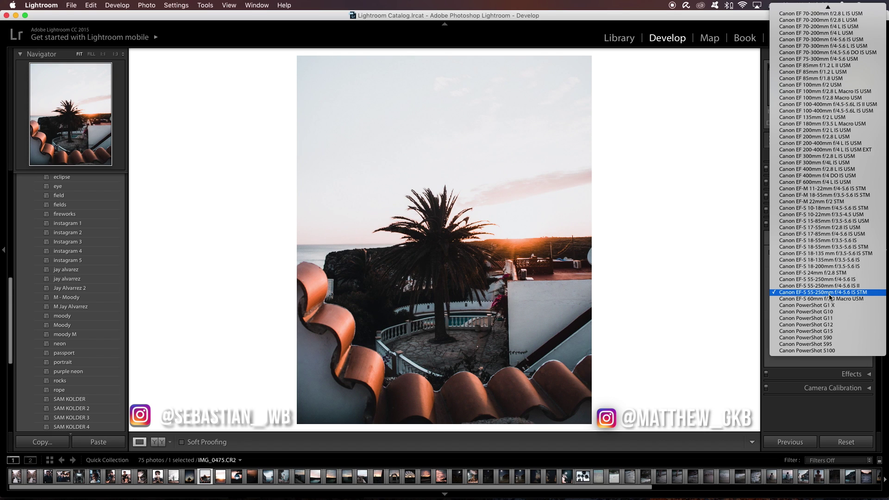
pyautogui.click(830, 222)
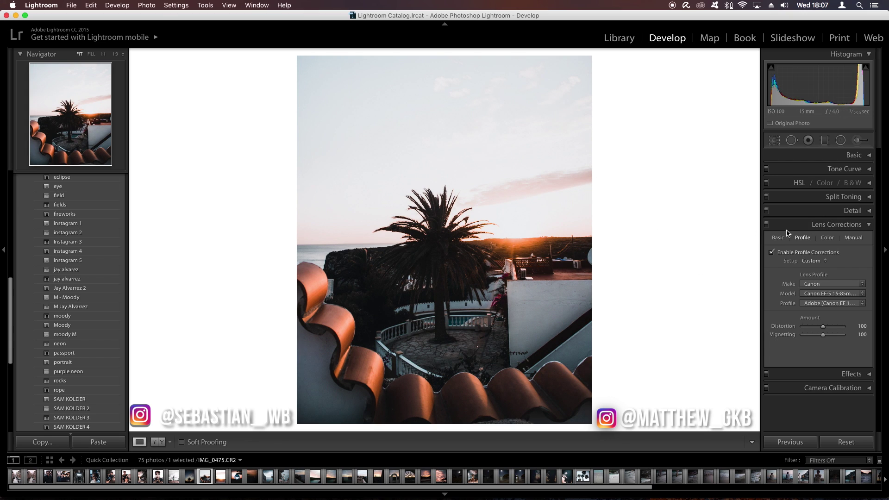
# Turn the lens corrections off and on repeatedly to compare their effect on the photo, leaving them enabled.
pyautogui.click(765, 225)
pyautogui.click(765, 224)
pyautogui.click(766, 224)
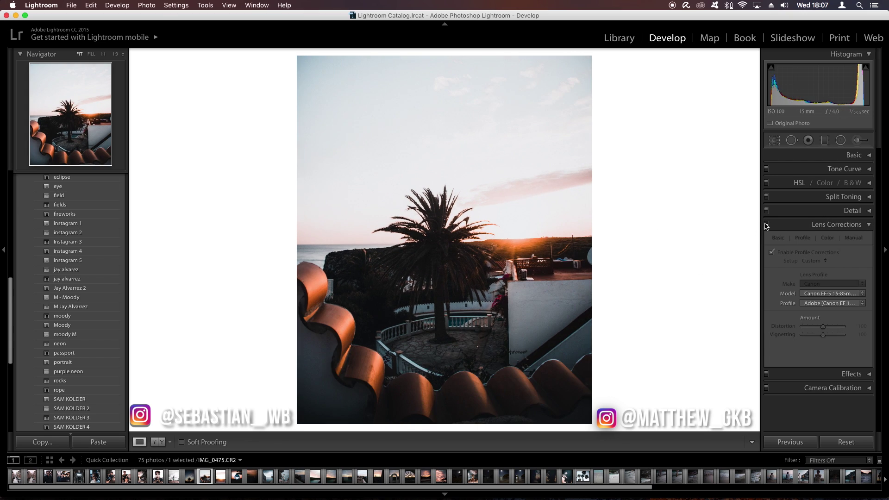
pyautogui.click(766, 225)
pyautogui.click(766, 225)
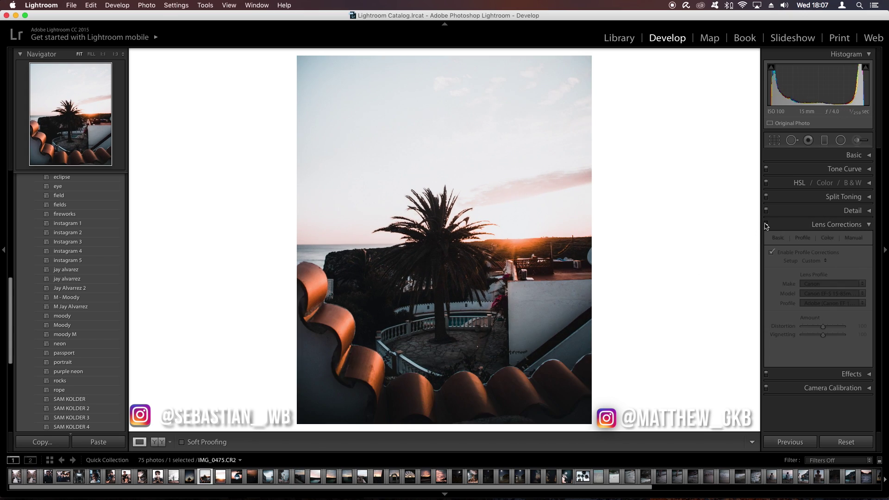
pyautogui.click(766, 224)
pyautogui.click(766, 224)
pyautogui.click(765, 224)
# Set the post-crop vignetting amount to −21 in the Effects settings, keeping the Highlight Priority style.
pyautogui.click(783, 225)
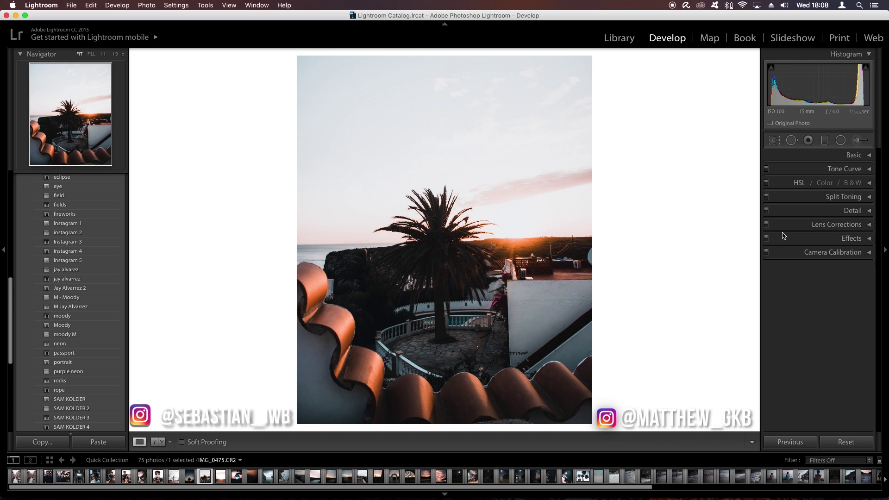
pyautogui.click(842, 241)
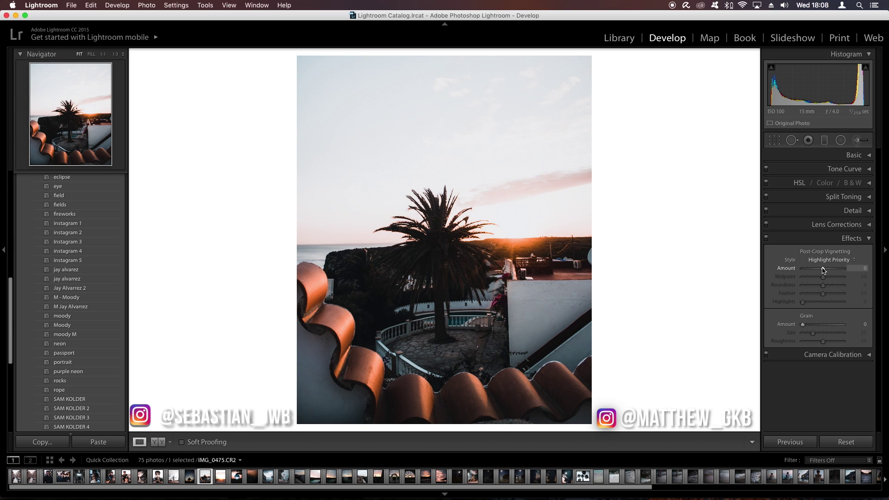
pyautogui.moveTo(823, 270)
pyautogui.mouseDown()
pyautogui.moveTo(810, 270)
pyautogui.moveTo(818, 270)
pyautogui.mouseUp()
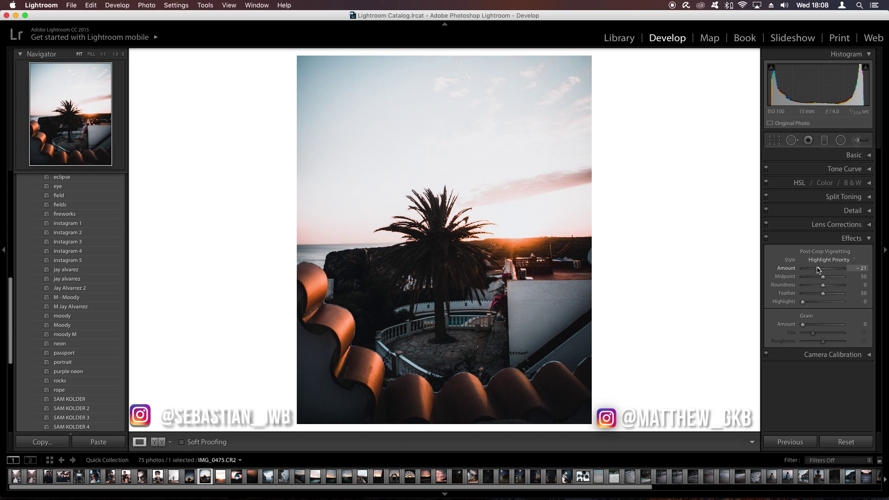
# Switch to Safari and examine the Instagram reference photos of the Dubai skyline, the Eiffel Tower and the Toronto rooftop.
pyautogui.press('super+Tab')
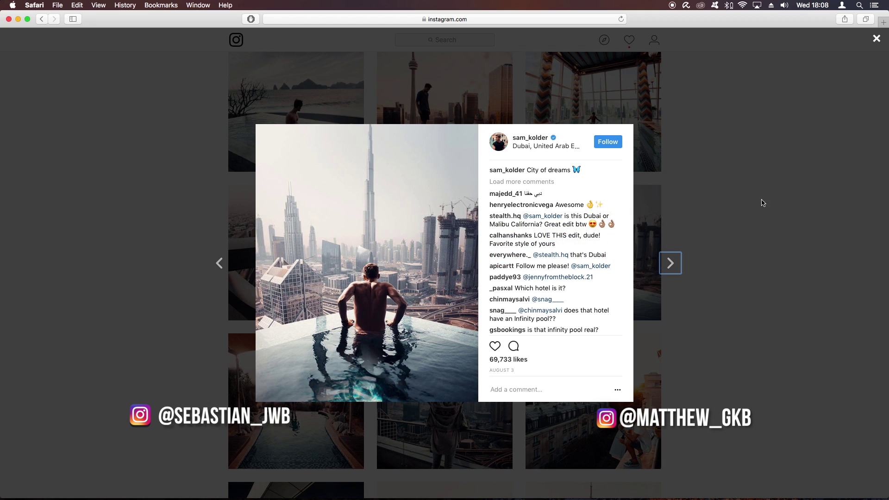
pyautogui.click(765, 310)
pyautogui.click(476, 371)
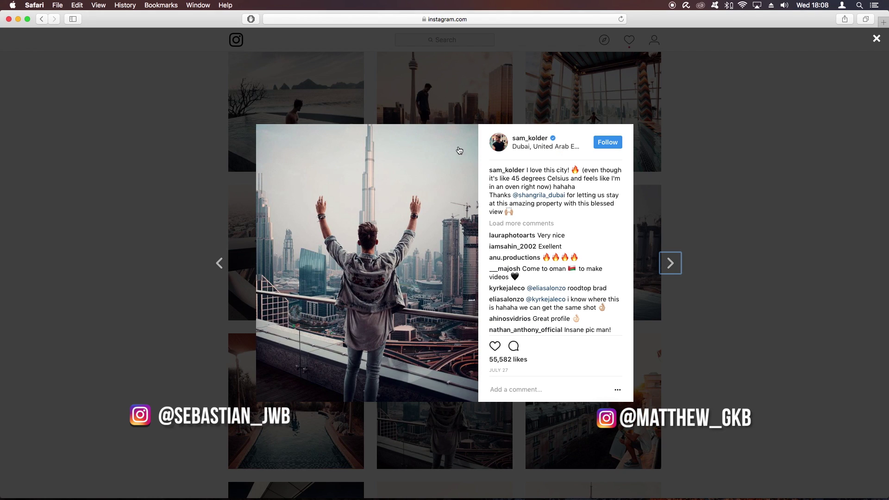
pyautogui.click(856, 192)
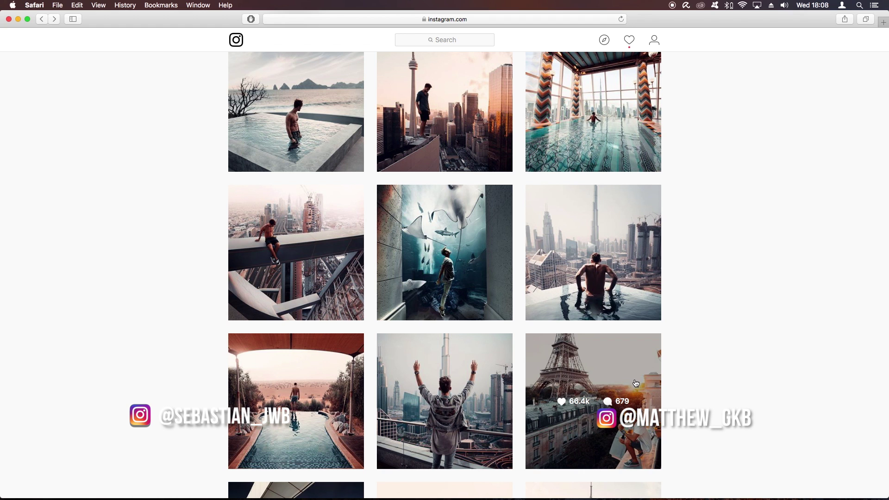
pyautogui.click(635, 378)
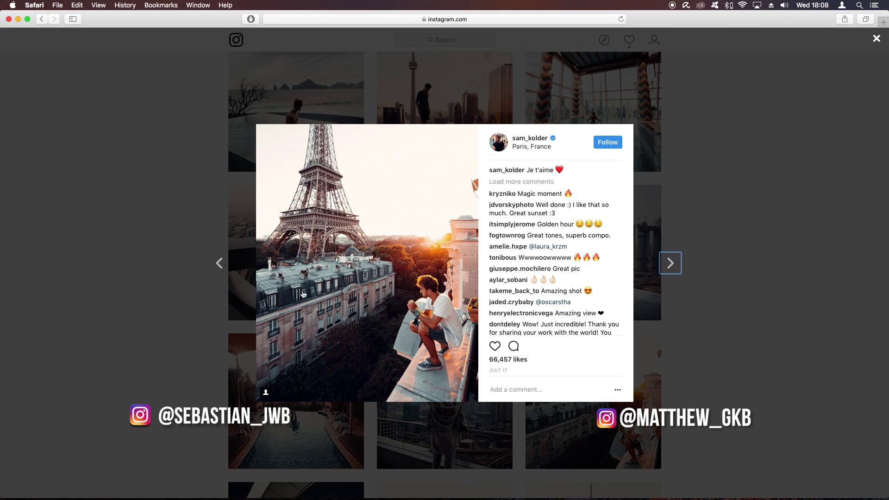
pyautogui.click(707, 425)
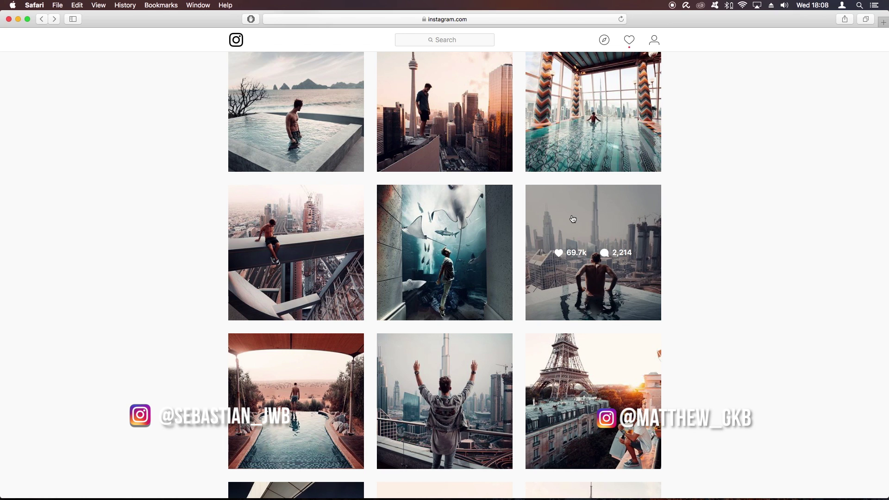
pyautogui.click(398, 119)
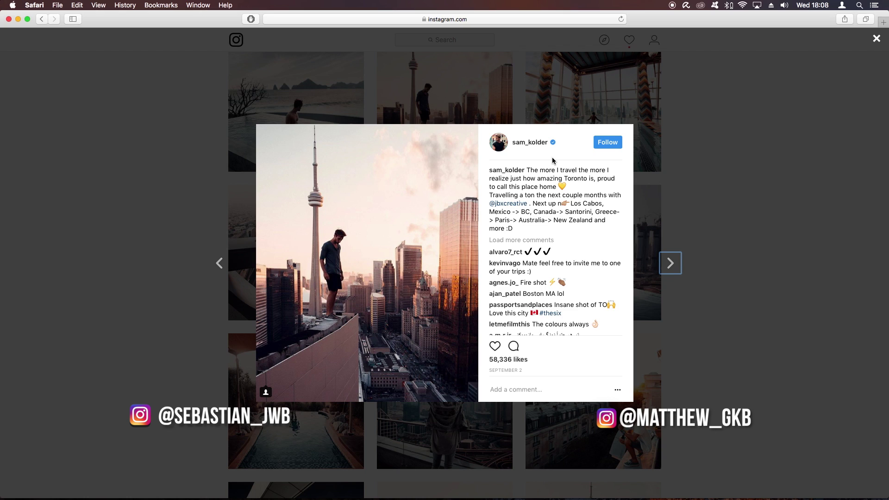
# Return to Lightroom and set the post-crop vignette to amount −19, feather 100 and highlights 100.
pyautogui.press('super+Tab')
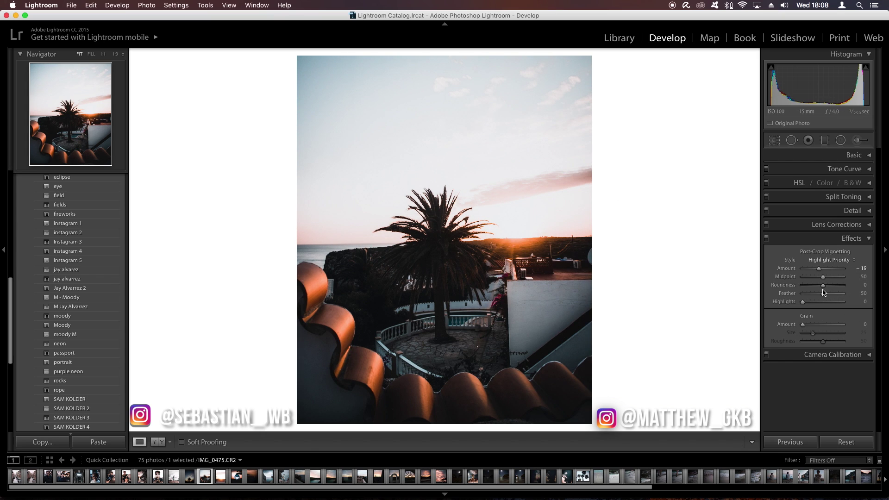
pyautogui.moveTo(822, 293); pyautogui.dragTo(886, 299)
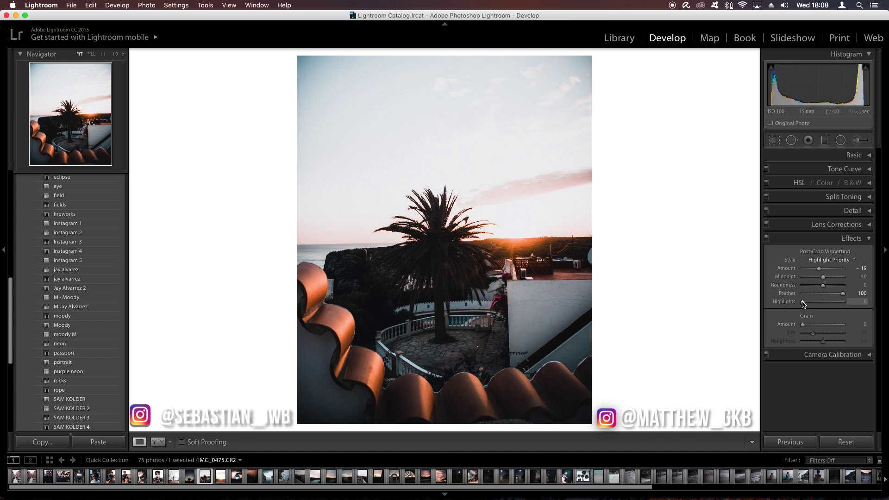
pyautogui.moveTo(802, 302); pyautogui.dragTo(858, 304)
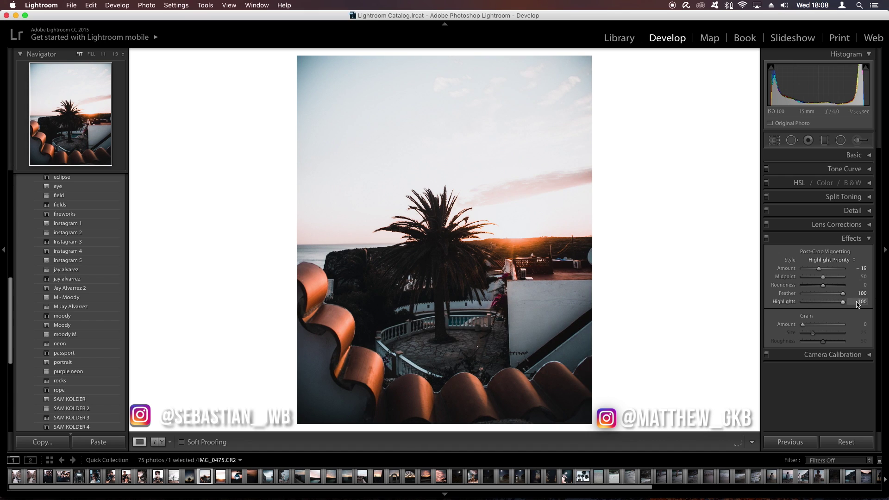
pyautogui.click(861, 268)
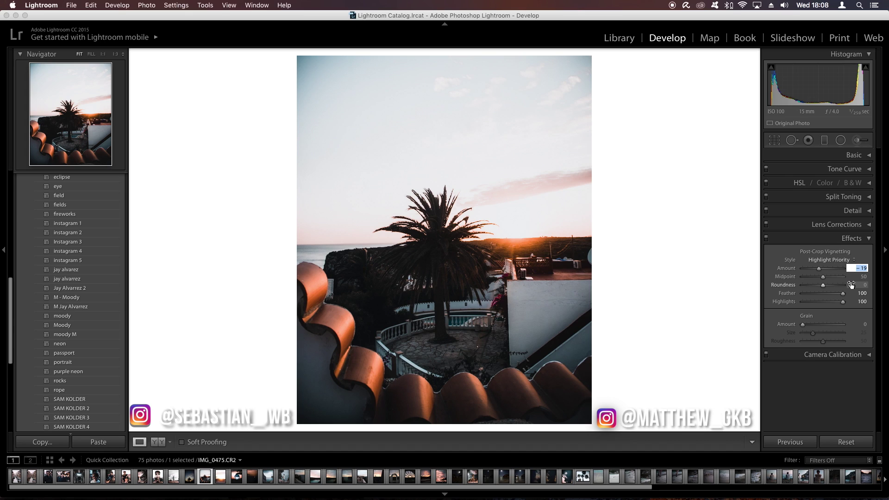
pyautogui.click(849, 238)
# Open the Camera Calibration settings, and browse the Instagram reference feed in Safari to study the desert pool photo's colours.
pyautogui.click(850, 253)
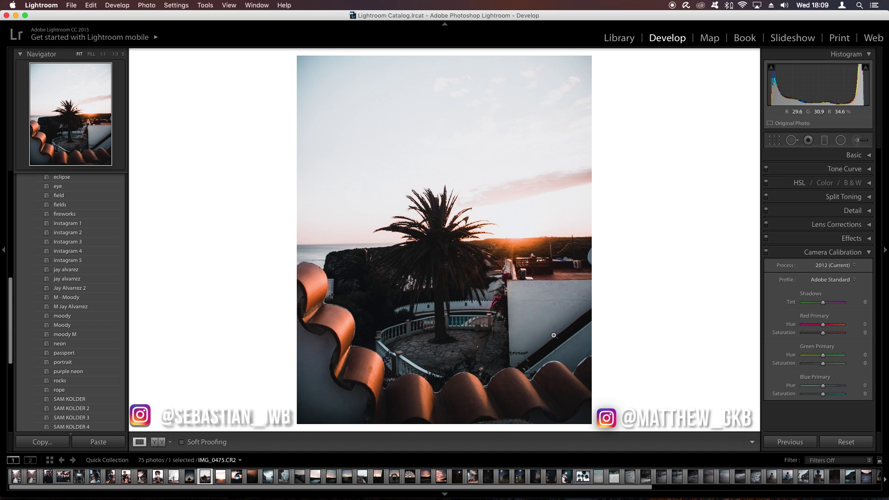
pyautogui.press('super+Tab')
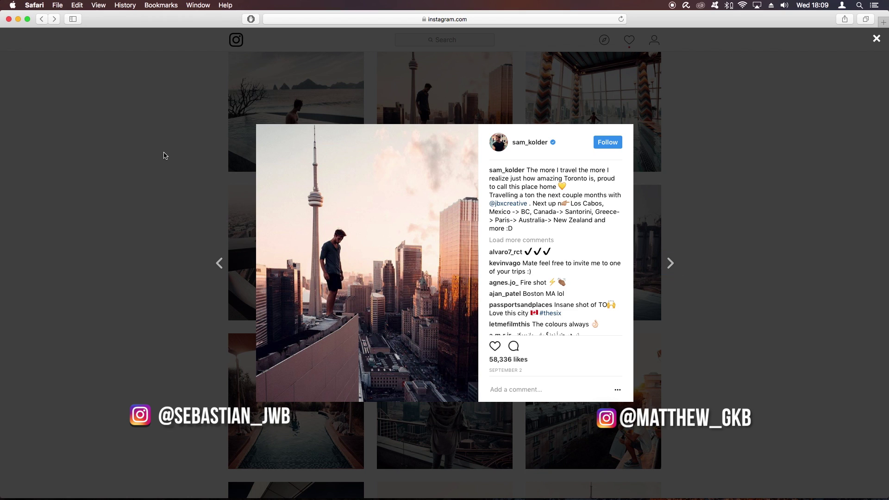
pyautogui.click(165, 155)
pyautogui.scroll(-3, 414, 247)
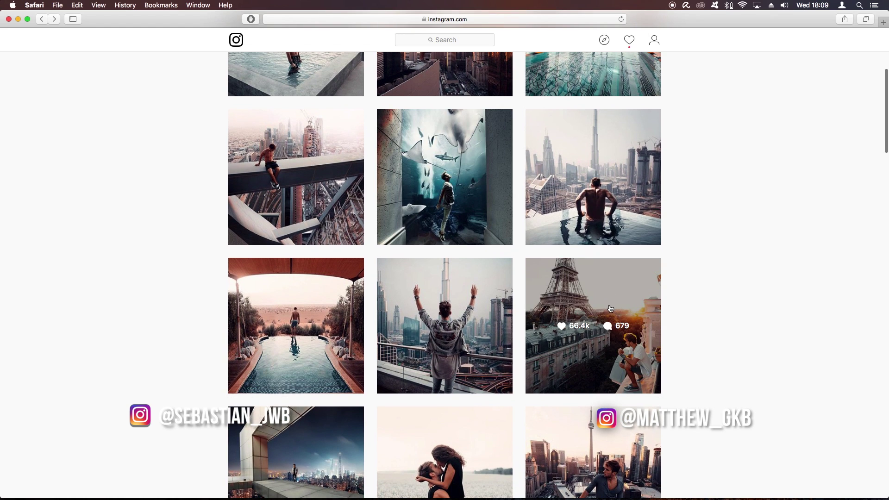
pyautogui.scroll(-3, 591, 178)
pyautogui.click(343, 230)
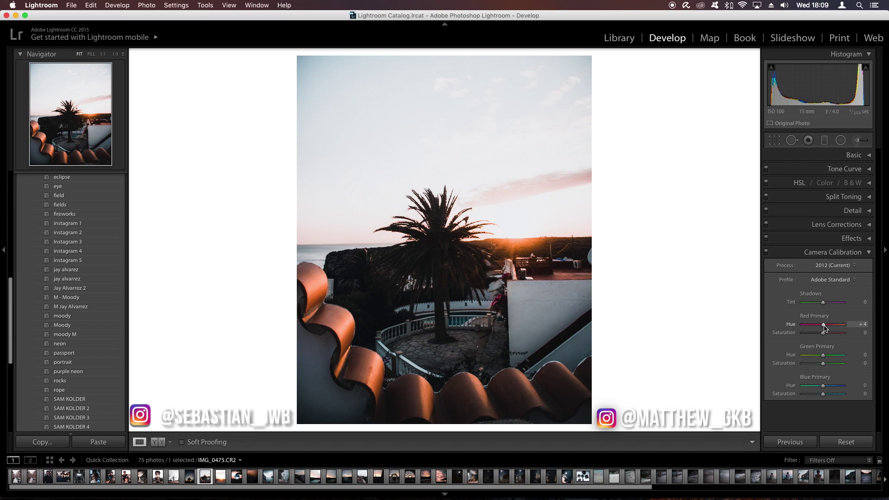
# Back in Lightroom, try extreme calibration hues of +100 for the red primary and −100 for the blue primary.
pyautogui.moveTo(823, 325); pyautogui.dragTo(825, 326)
pyautogui.moveTo(831, 328); pyautogui.dragTo(861, 329)
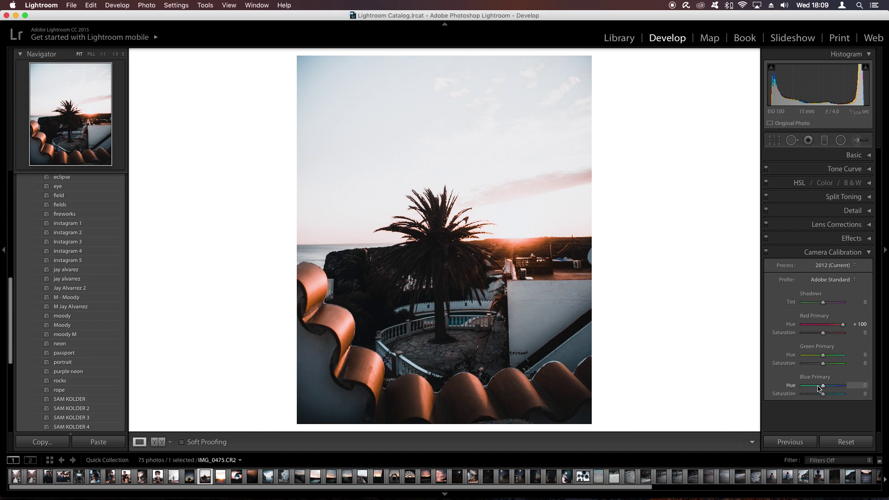
pyautogui.moveTo(819, 388); pyautogui.dragTo(801, 387)
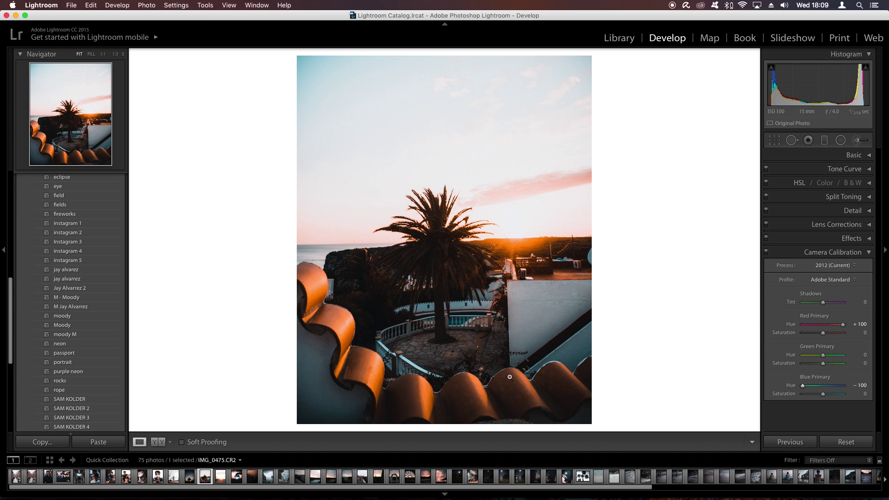
# Try a red primary hue of +32 and a blue primary hue of −17, comparing the calibration off and on.
pyautogui.click(830, 325)
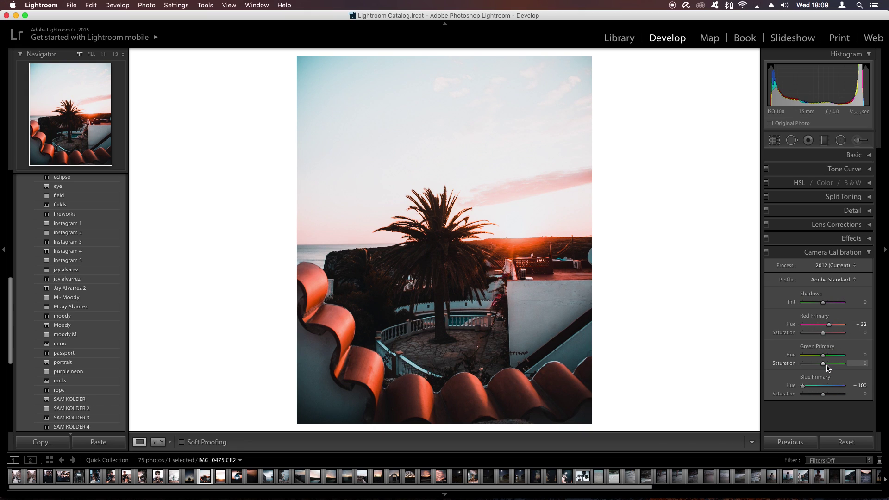
pyautogui.moveTo(815, 388); pyautogui.dragTo(819, 388)
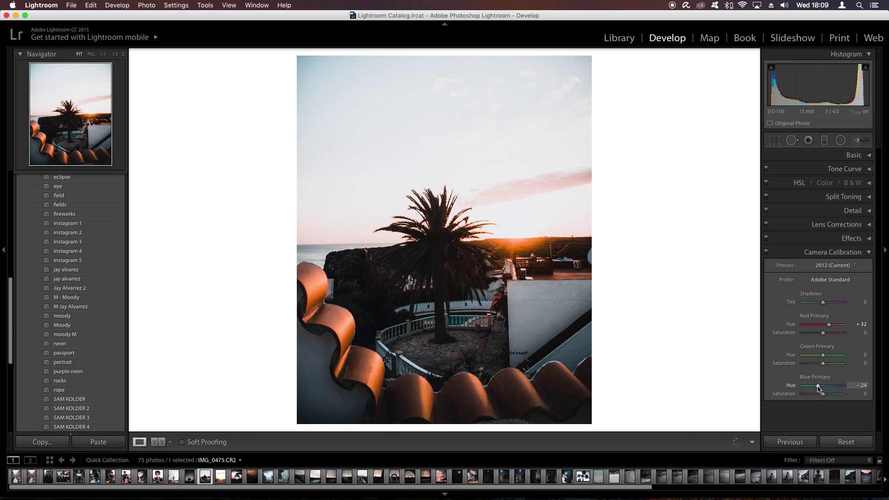
pyautogui.click(766, 251)
pyautogui.click(767, 252)
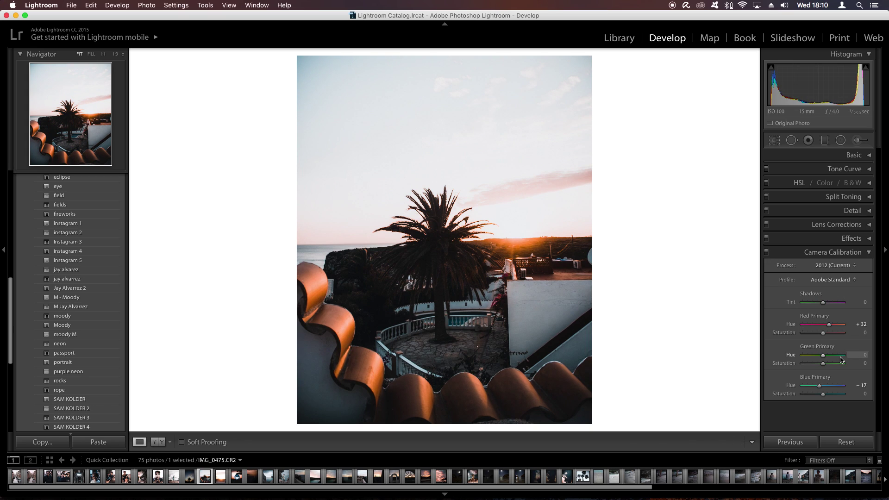
# Set the red primary hue to +36, blue primary hue to −52 and saturation to −29, and slightly adjust red saturation and shadow tint.
pyautogui.doubleClick(839, 326)
pyautogui.moveTo(837, 327); pyautogui.dragTo(830, 327)
pyautogui.moveTo(807, 387); pyautogui.dragTo(817, 397)
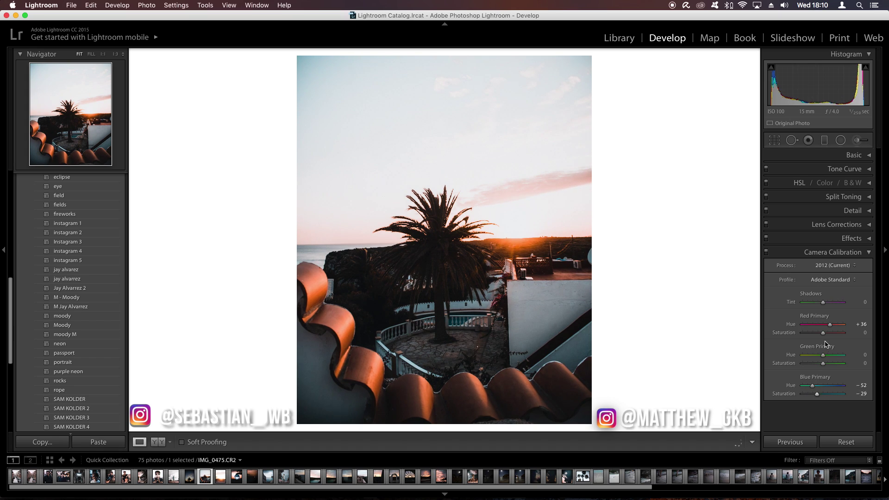
pyautogui.moveTo(823, 333); pyautogui.dragTo(830, 334)
pyautogui.moveTo(823, 302); pyautogui.dragTo(822, 302)
# Compare the photo with the camera calibration off and on repeatedly, leaving it enabled.
pyautogui.click(767, 253)
pyautogui.click(767, 253)
pyautogui.click(767, 253)
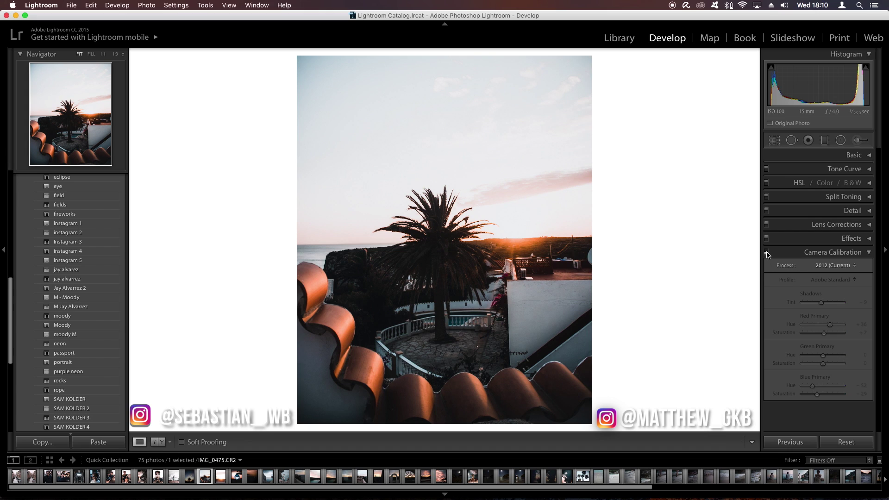
pyautogui.click(767, 253)
pyautogui.click(767, 253)
# Raise the Shadows value in the Basic adjustments to +82.
pyautogui.click(834, 255)
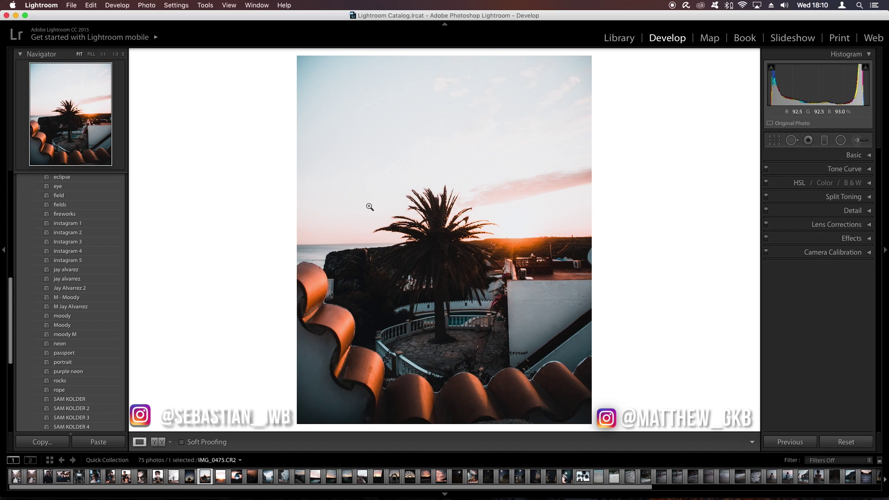
pyautogui.click(854, 155)
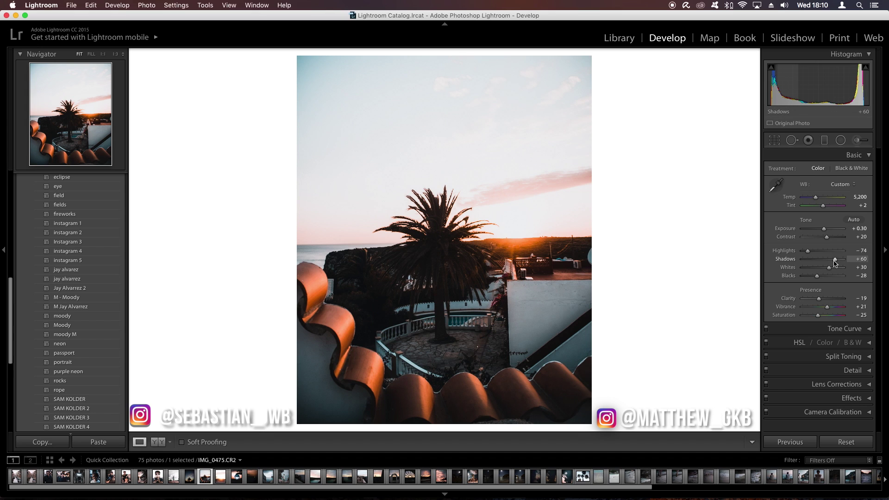
pyautogui.moveTo(835, 261)
pyautogui.mouseDown()
pyautogui.moveTo(857, 263)
pyautogui.moveTo(840, 262)
pyautogui.mouseUp()
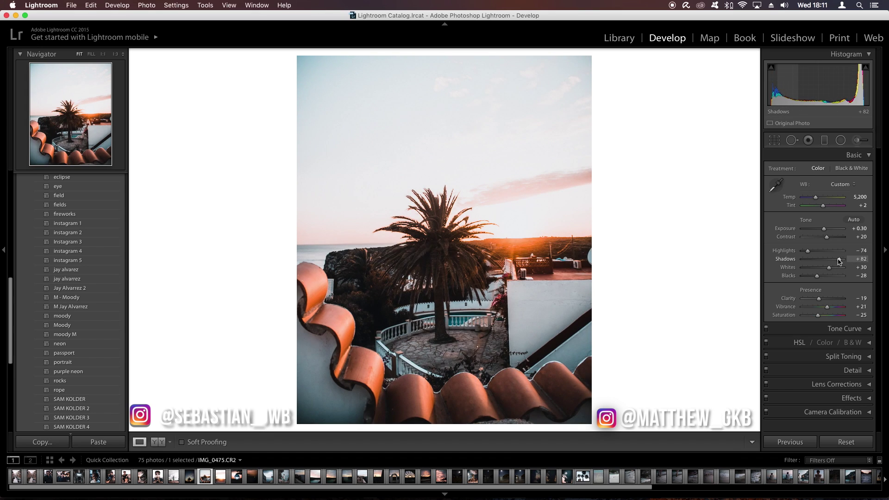
# Add a diagonal graduated filter over the sky's upper-right corner with exposure −1.00, contrast −100, highlights −100, shadows 100 and saturation −65.
pyautogui.click(825, 141)
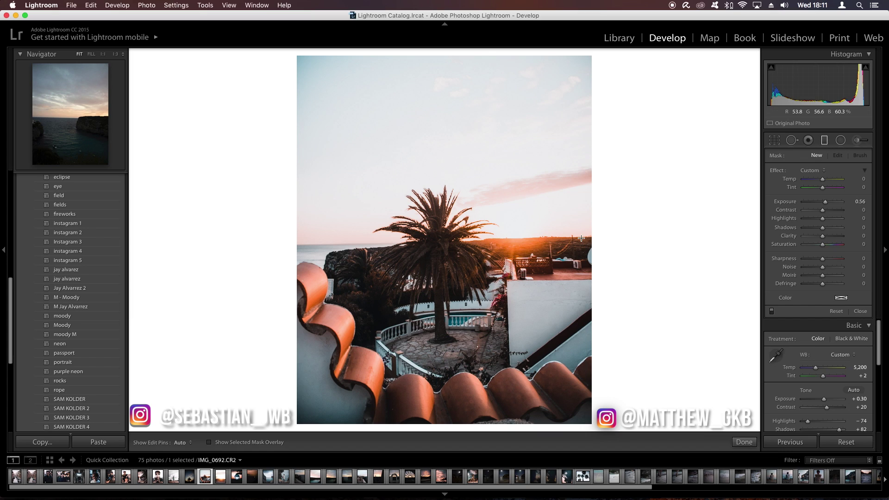
pyautogui.moveTo(589, 58); pyautogui.dragTo(507, 189)
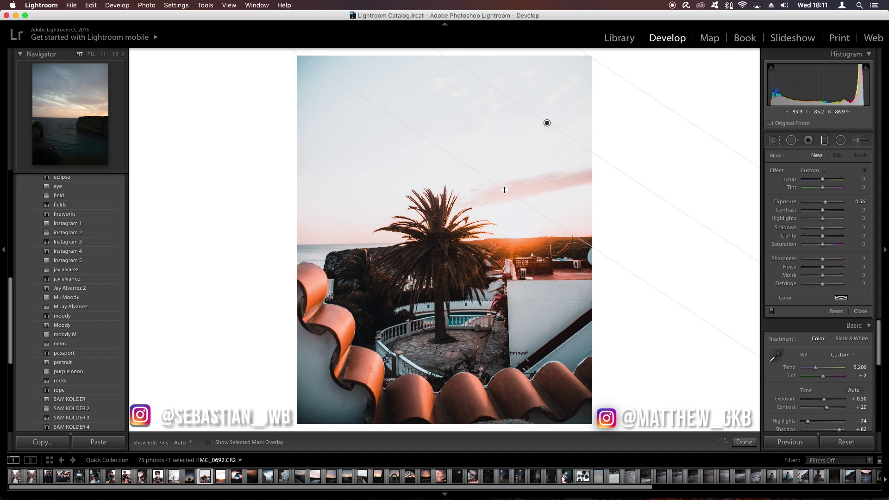
pyautogui.moveTo(825, 204); pyautogui.dragTo(818, 204)
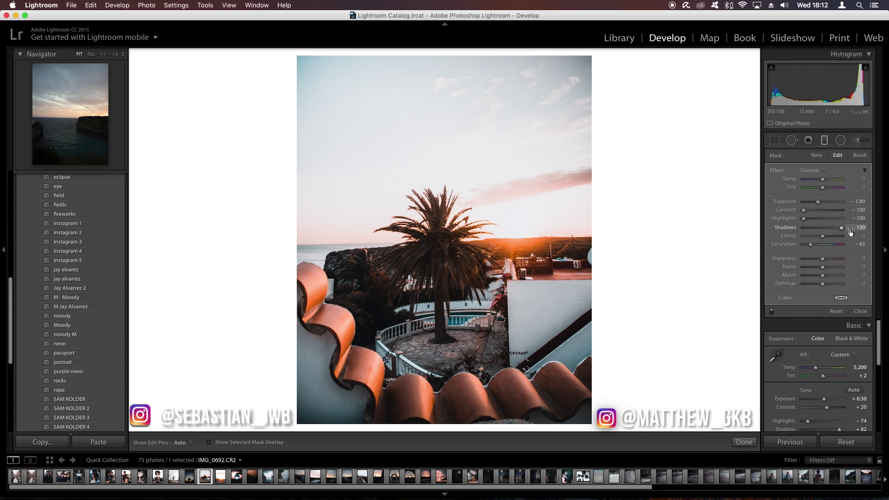
# Compare the sky with the graduated filter off and on, and undo the filter's last saturation adjustment.
pyautogui.click(772, 311)
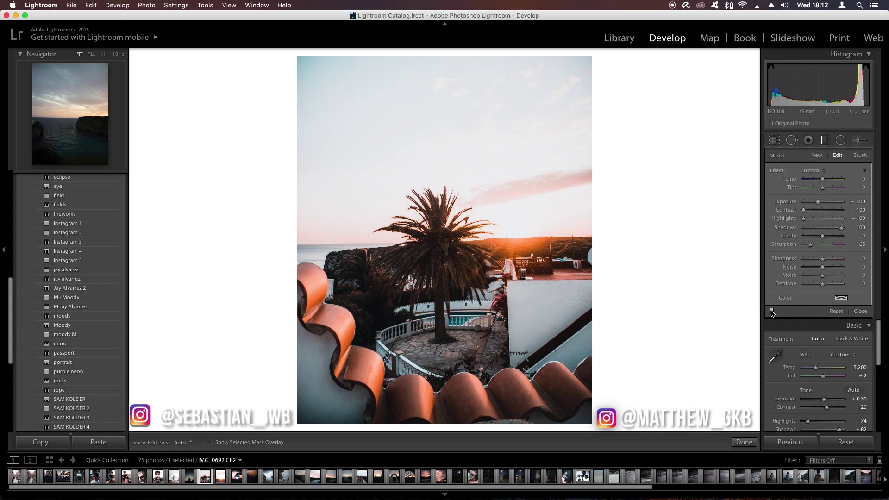
pyautogui.click(771, 311)
pyautogui.click(772, 311)
pyautogui.click(772, 311)
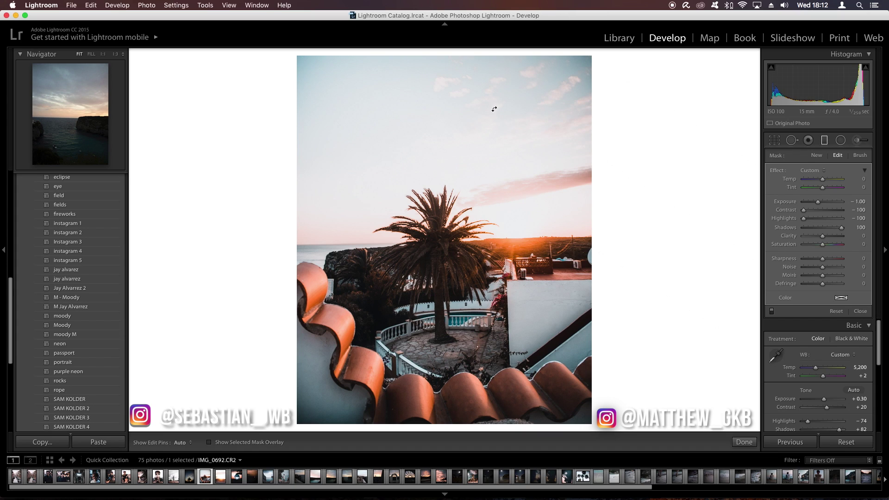
pyautogui.press('cmd+z')
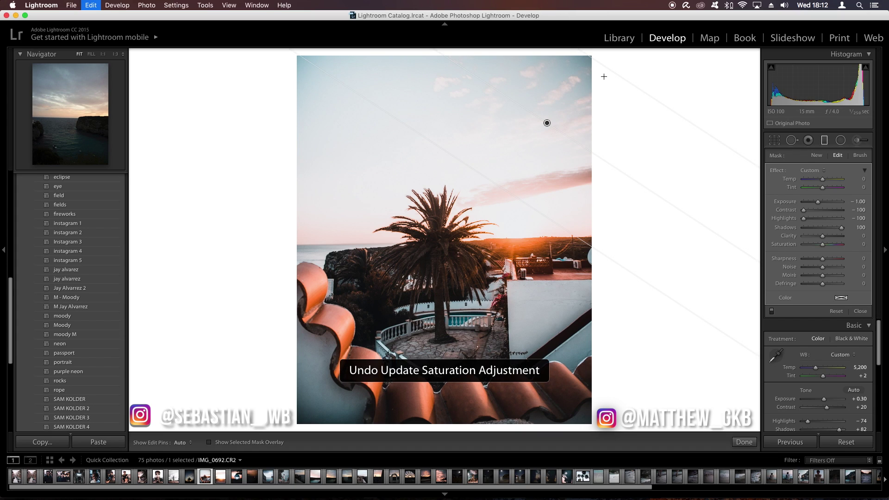
# Compare the edited photo with the Instagram reference shots in Safari, including the seaside pool photo with the cloudy sky.
pyautogui.press('super+Tab')
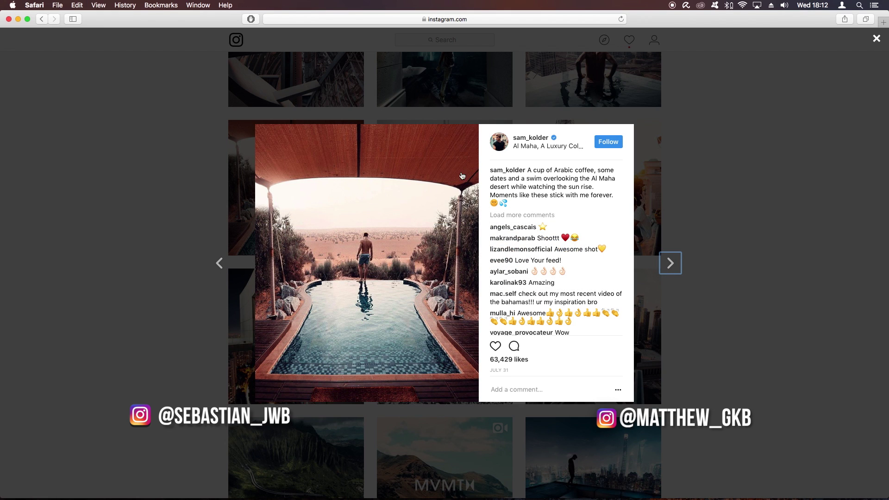
pyautogui.click(770, 163)
pyautogui.scroll(3, 444, 102)
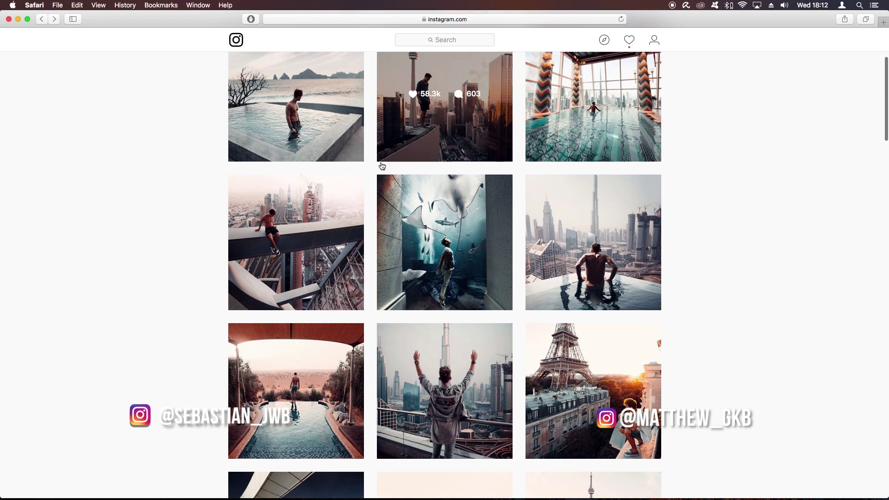
pyautogui.click(321, 96)
pyautogui.press('super+Tab')
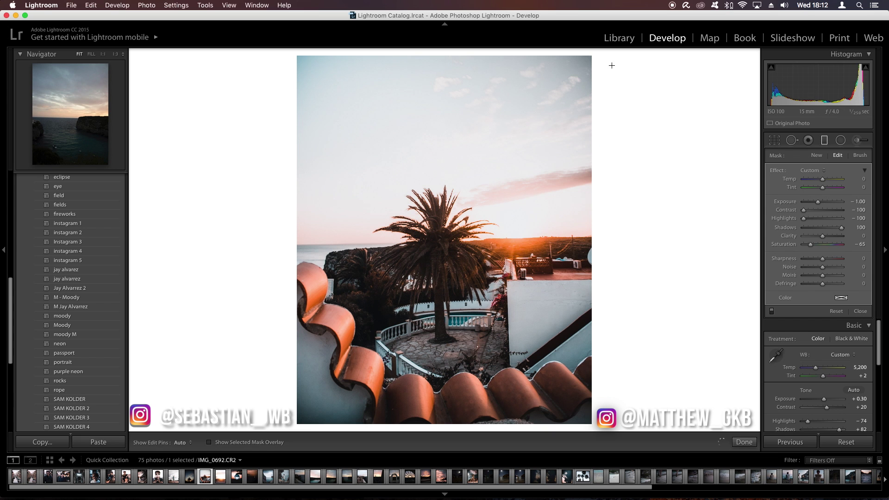
pyautogui.press('super+Tab')
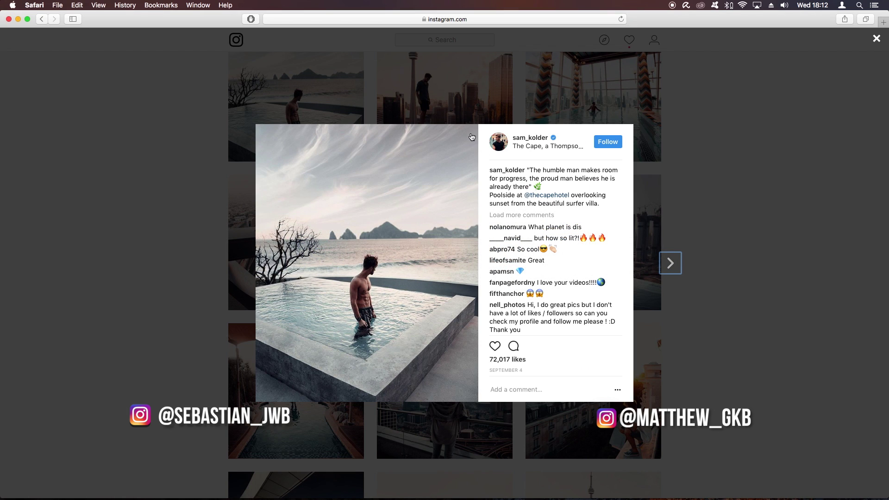
# Switch back to Lightroom, add a diagonal graduated filter over the photo's lower-right corner, and reset its adjustments to zero.
pyautogui.press('super+Tab')
pyautogui.moveTo(598, 431); pyautogui.dragTo(522, 287)
pyautogui.click(837, 311)
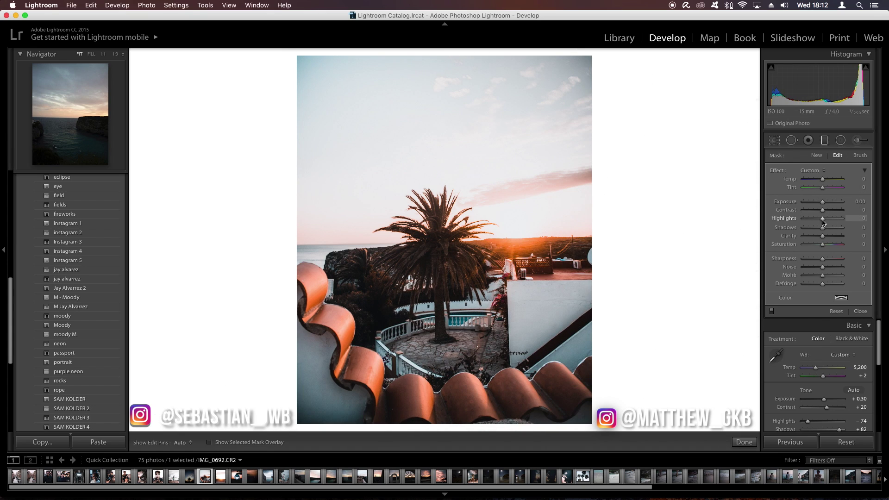
# Set the lower-right graduated filter to exposure 0.16, highlights 49, shadows 25 and clarity 22, and close the filter.
pyautogui.moveTo(823, 227); pyautogui.dragTo(827, 235)
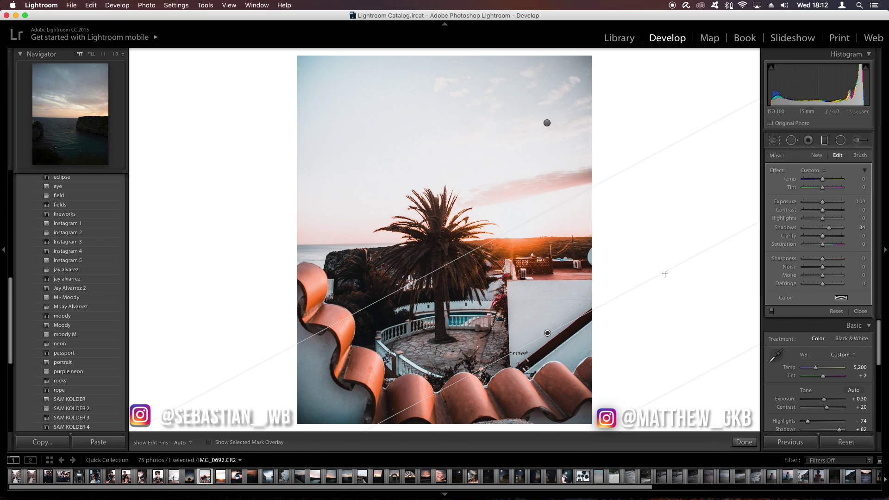
pyautogui.moveTo(822, 239); pyautogui.dragTo(828, 239)
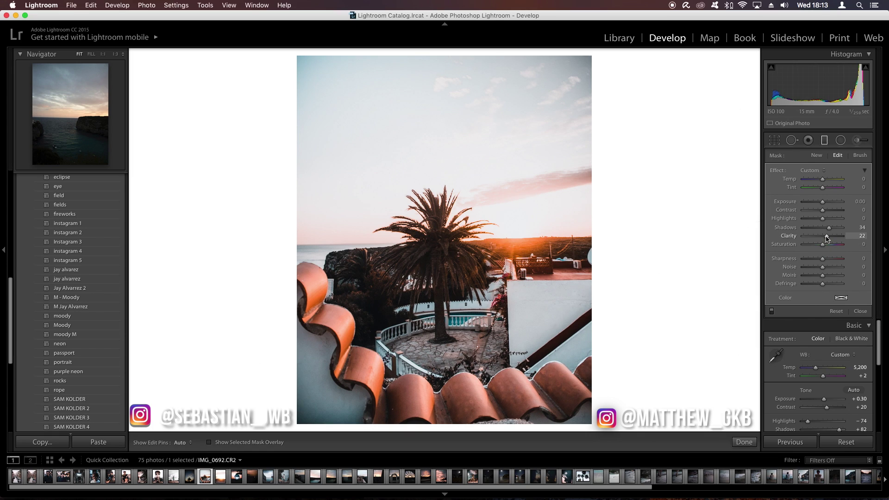
pyautogui.moveTo(829, 227); pyautogui.dragTo(832, 218)
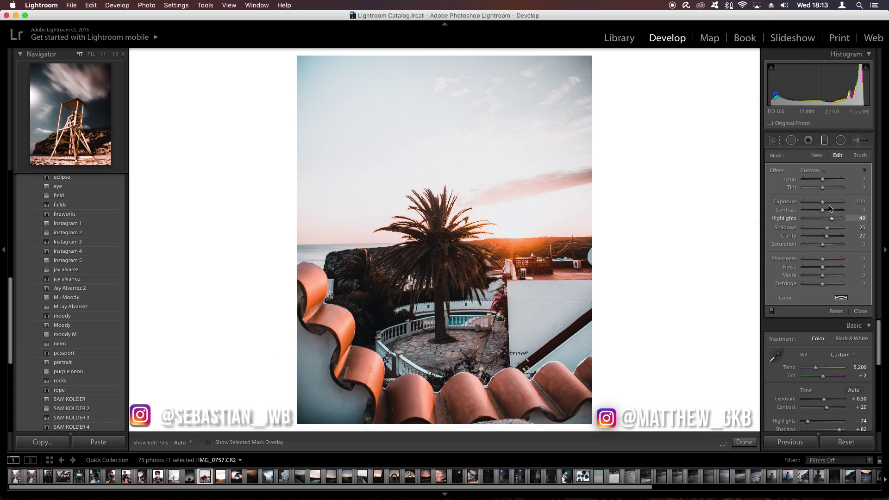
pyautogui.moveTo(822, 205); pyautogui.dragTo(823, 205)
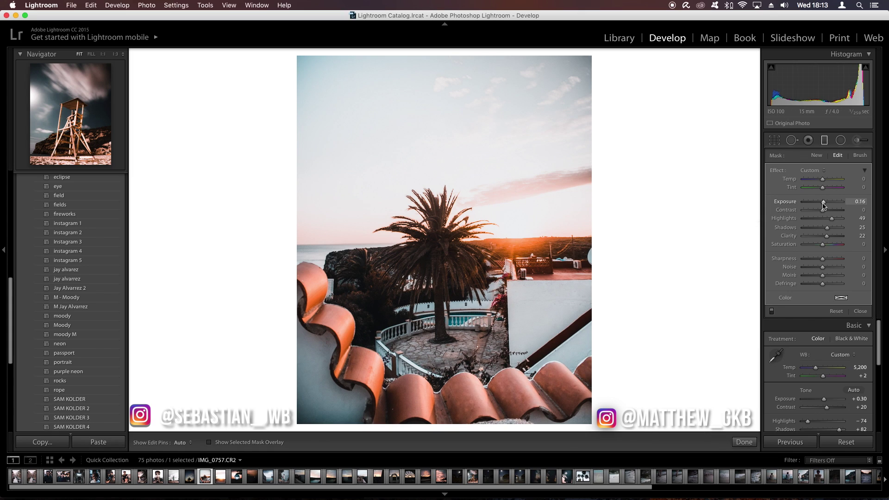
pyautogui.press('m')
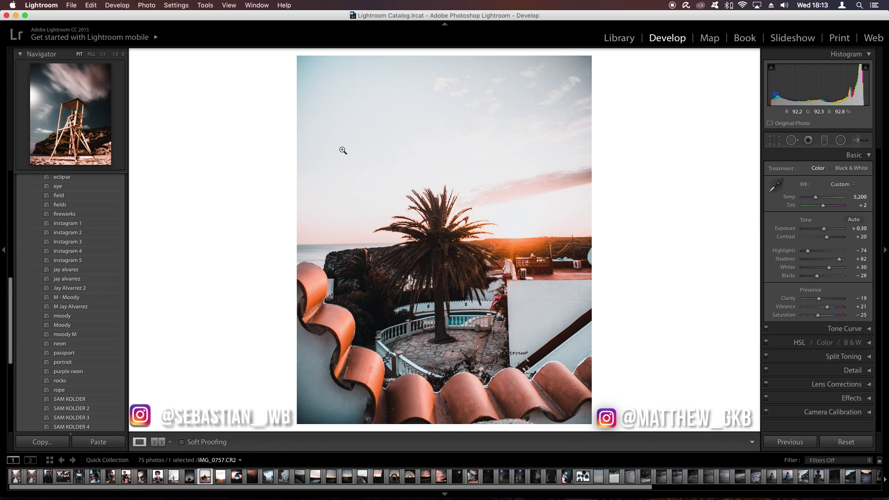
# Compare the photo before and after editing, and check it against the desert pool reference photo on Instagram in Safari.
pyautogui.press('\\')
pyautogui.press('\\')
pyautogui.press('super+Tab')
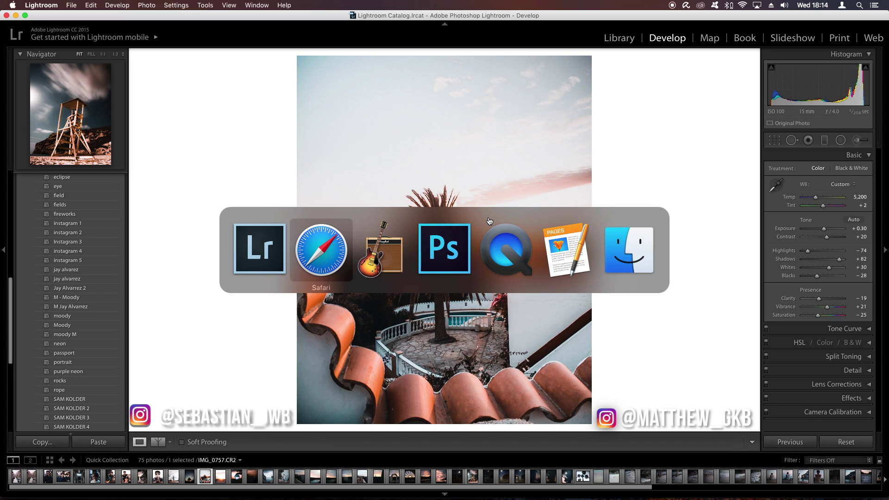
pyautogui.click(333, 250)
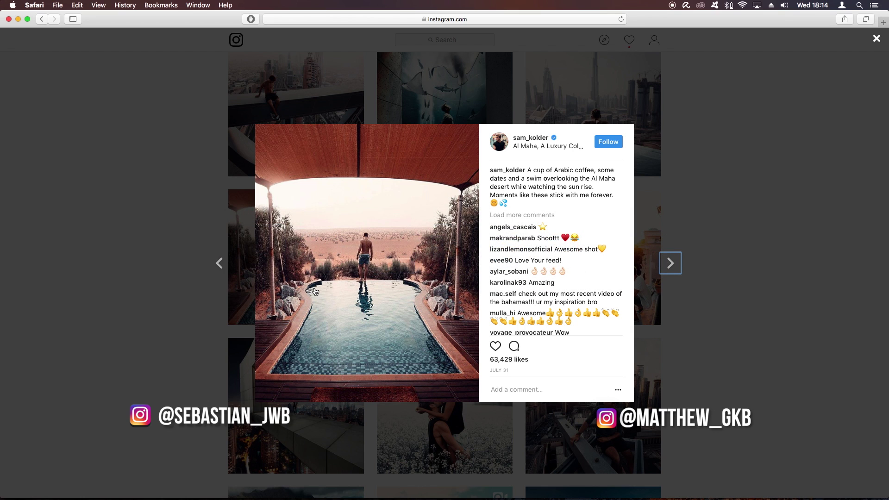
pyautogui.press('super+Tab')
pyautogui.press('super+Tab')
pyautogui.press('super+Tab')
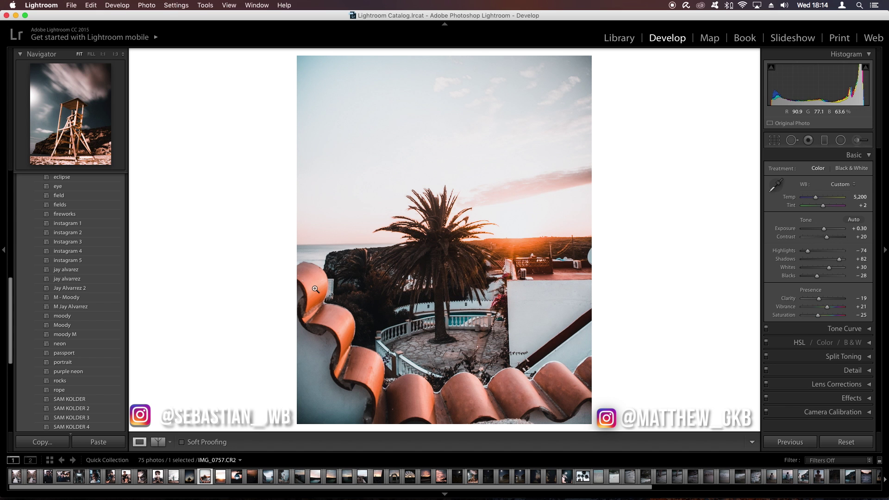
pyautogui.press('super+Tab')
pyautogui.press('super+Tab')
# Brush the pool water with temp −6, exposure 0.56 and saturation 100, and check the photo full screen and against the Instagram pool reference.
pyautogui.press('k')
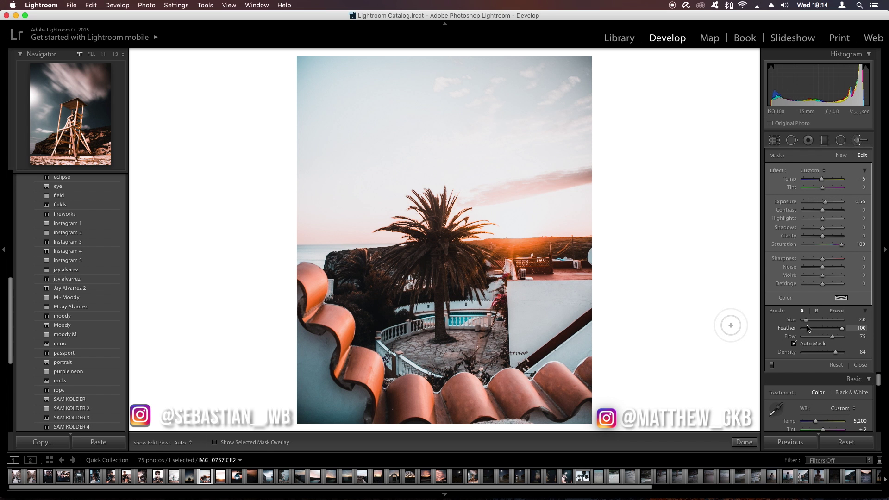
pyautogui.press('f')
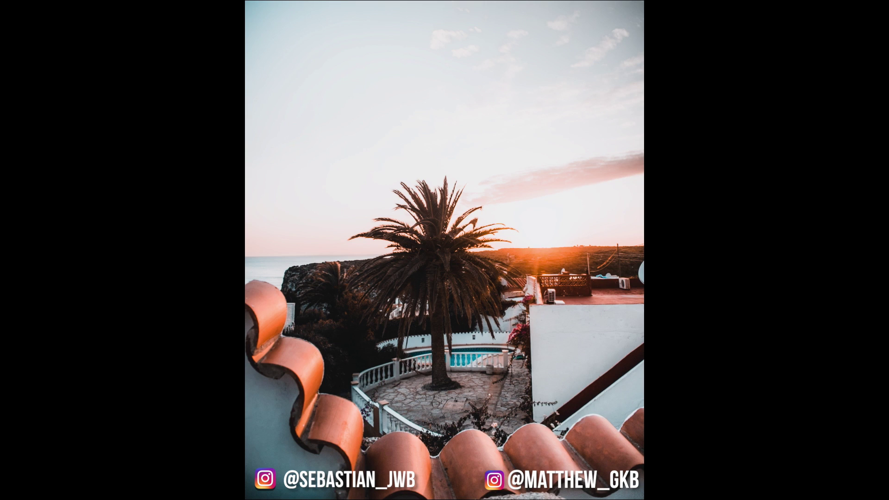
pyautogui.press('f')
pyautogui.press('super+Tab')
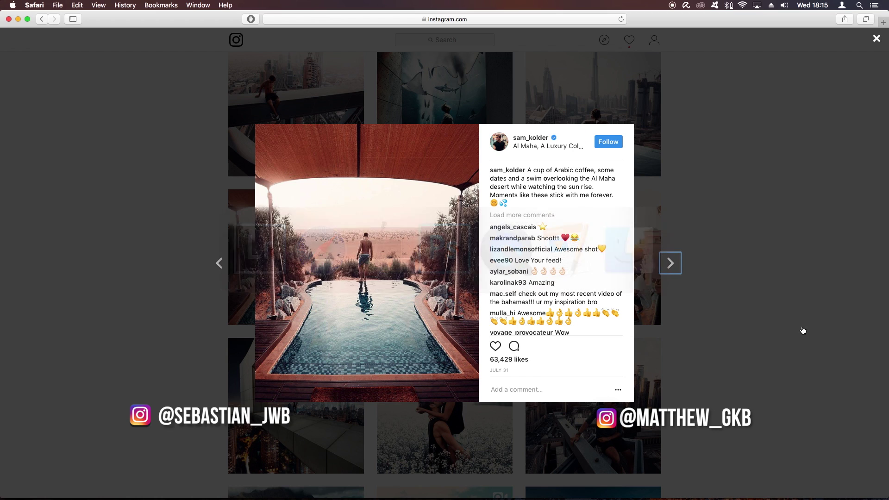
pyautogui.press('super+Tab')
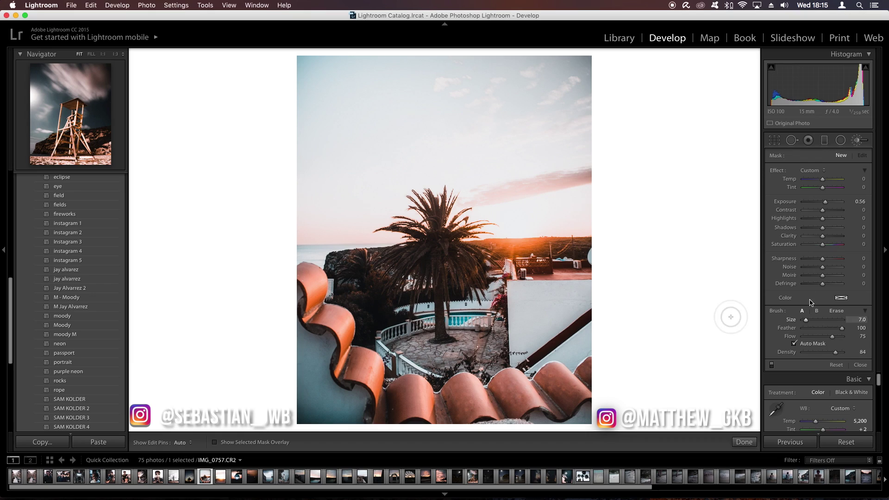